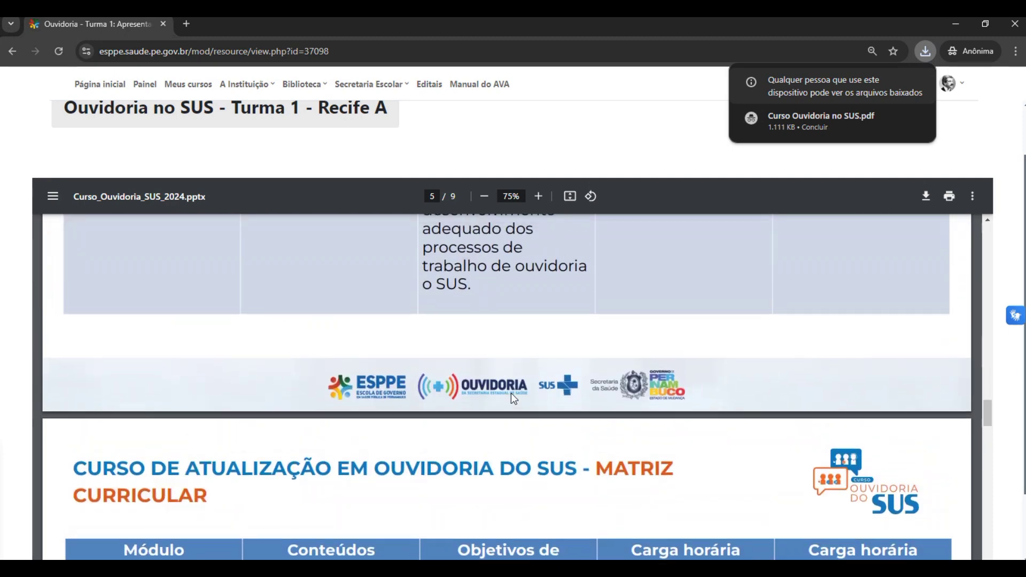
- Leave the course presentation, return to the Ouvidoria - Turma 1 course page and open Atividade Preparatória do Curso from the Área do Discente
{"action": "scroll", "coordinate": [447, 284], "scroll_direction": "up", "scroll_amount": 5}
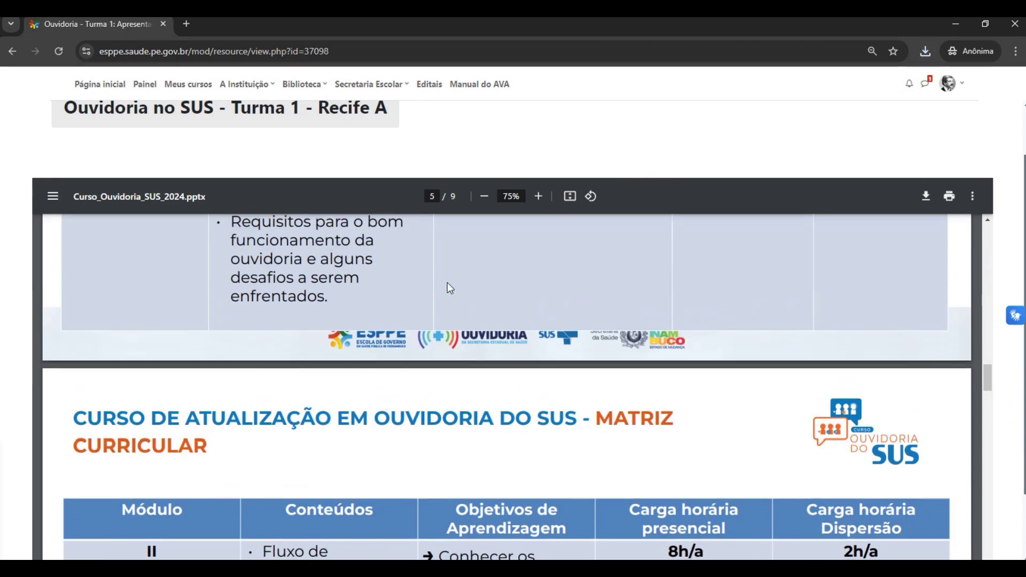
{"action": "scroll", "coordinate": [23, 330], "scroll_direction": "up", "scroll_amount": 1}
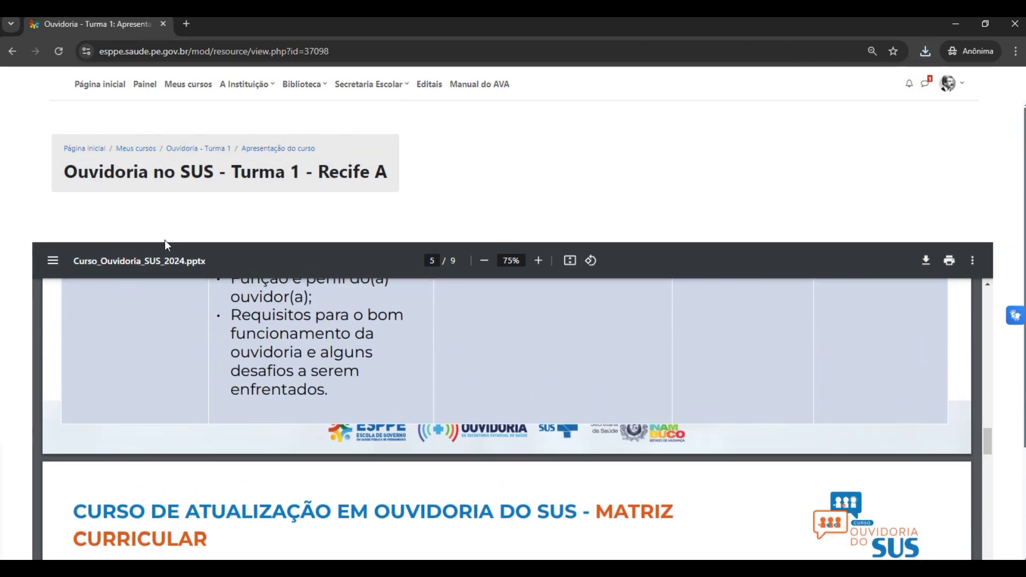
{"action": "left_click", "coordinate": [212, 149]}
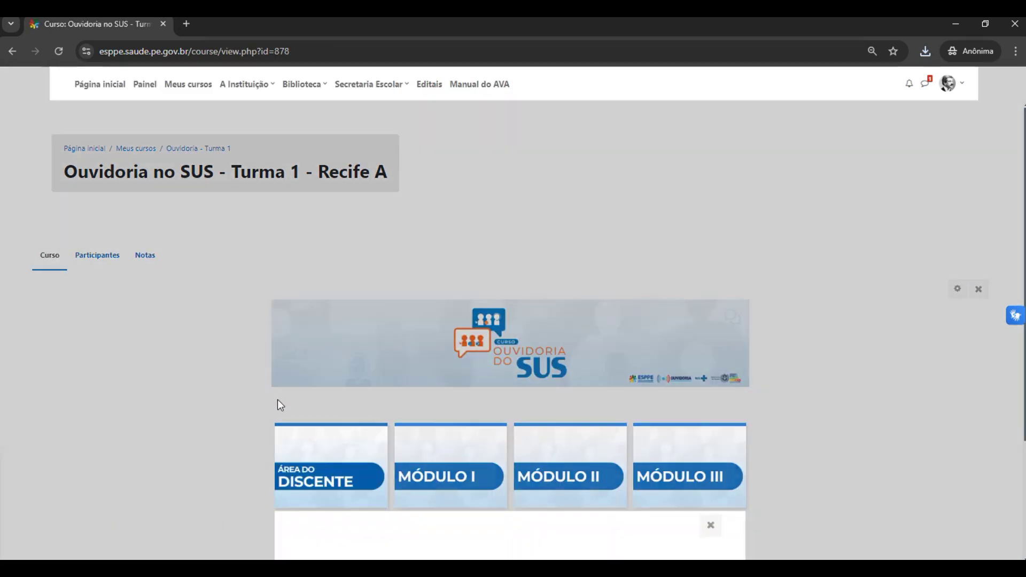
{"action": "left_click", "coordinate": [277, 427]}
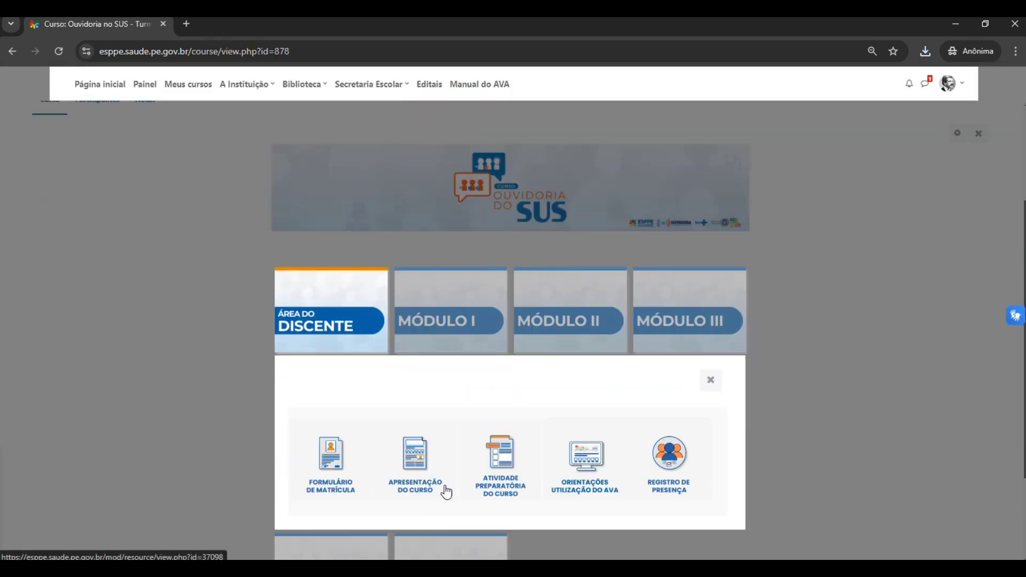
{"action": "left_click", "coordinate": [506, 462]}
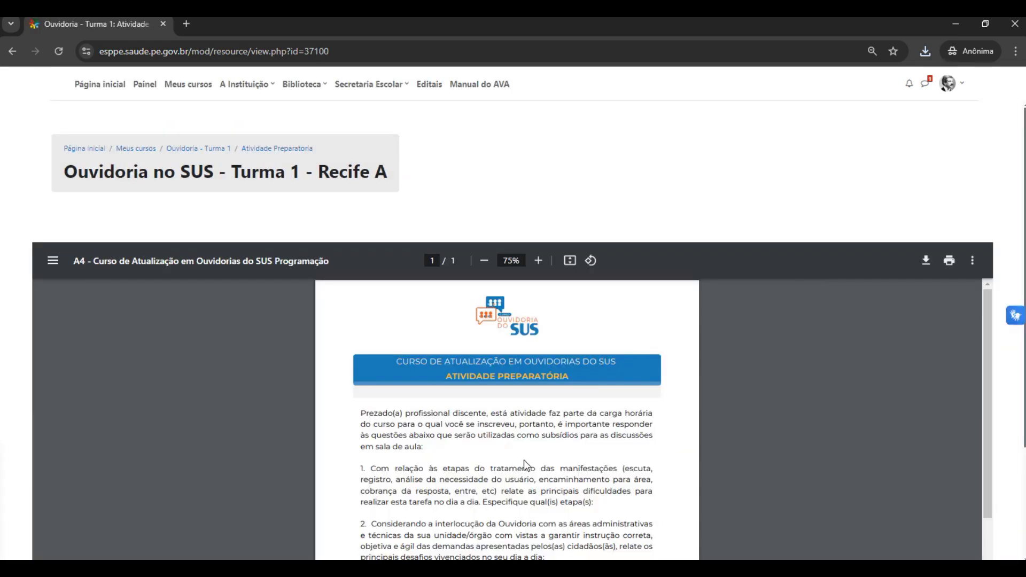
- Read through the four questions in the Atividade Preparatória document from beginning to end
{"action": "scroll", "coordinate": [995, 237], "scroll_direction": "down", "scroll_amount": 1}
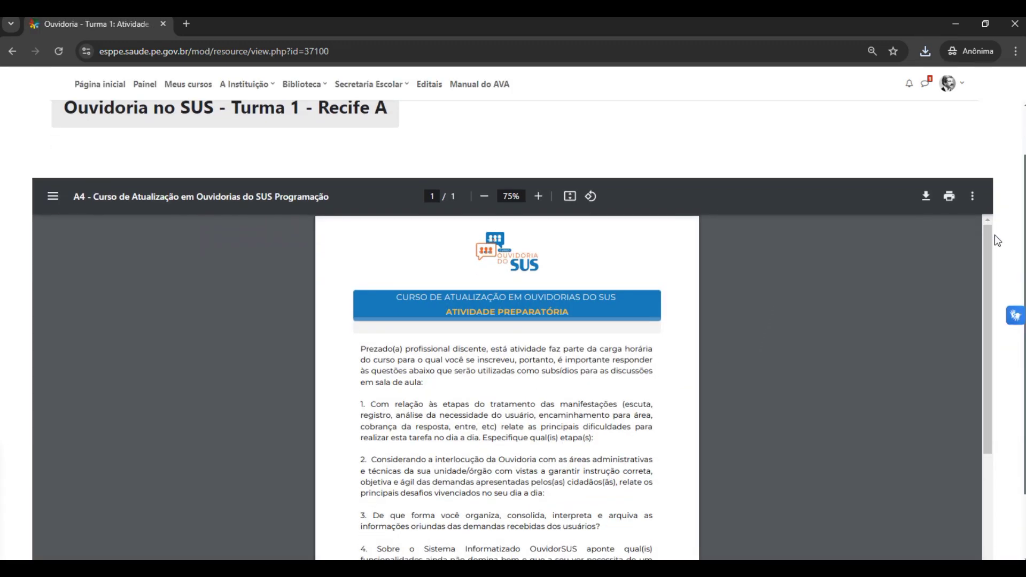
{"action": "scroll", "coordinate": [1007, 237], "scroll_direction": "down", "scroll_amount": 2}
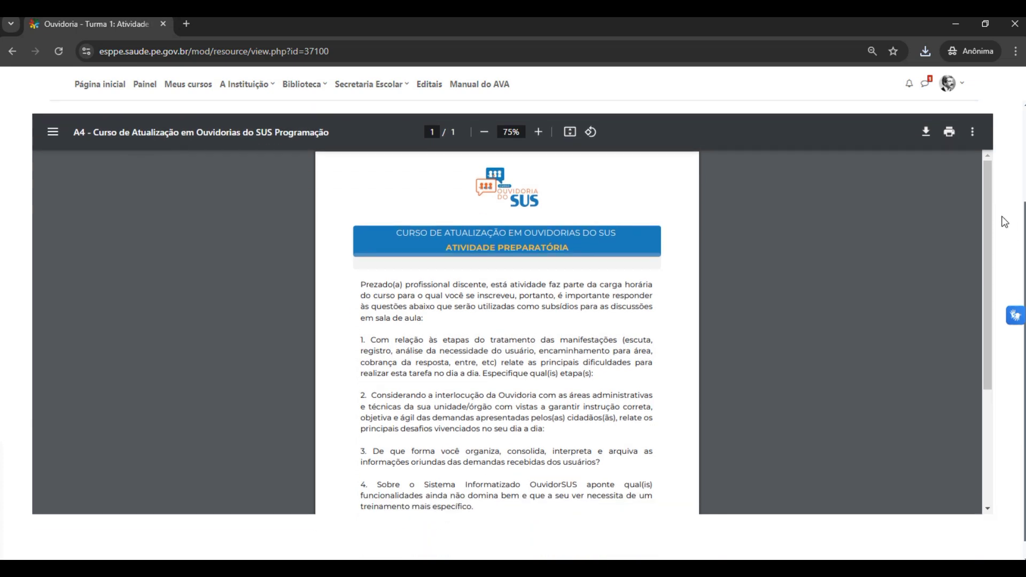
{"action": "scroll", "coordinate": [1004, 222], "scroll_direction": "up", "scroll_amount": 1}
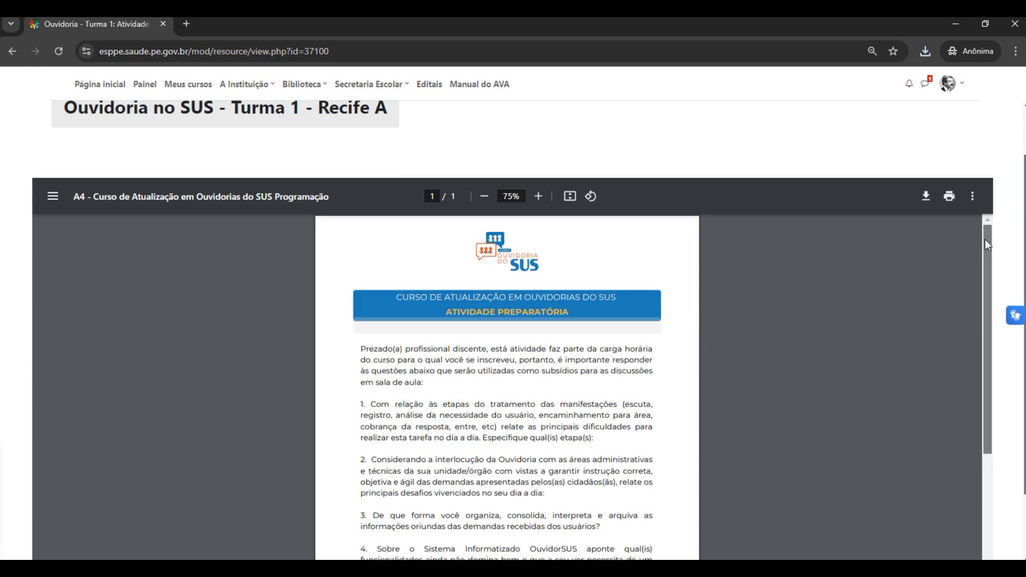
{"action": "left_click_drag", "start_coordinate": [985, 242], "coordinate": [974, 289]}
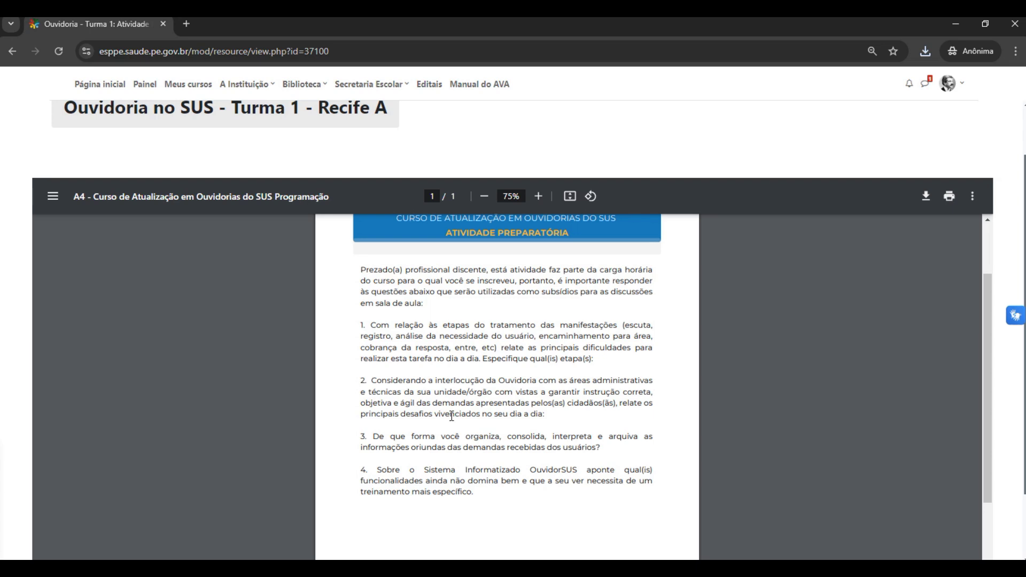
{"action": "scroll", "coordinate": [465, 415], "scroll_direction": "up", "scroll_amount": 2}
{"action": "scroll", "coordinate": [475, 417], "scroll_direction": "down", "scroll_amount": 4}
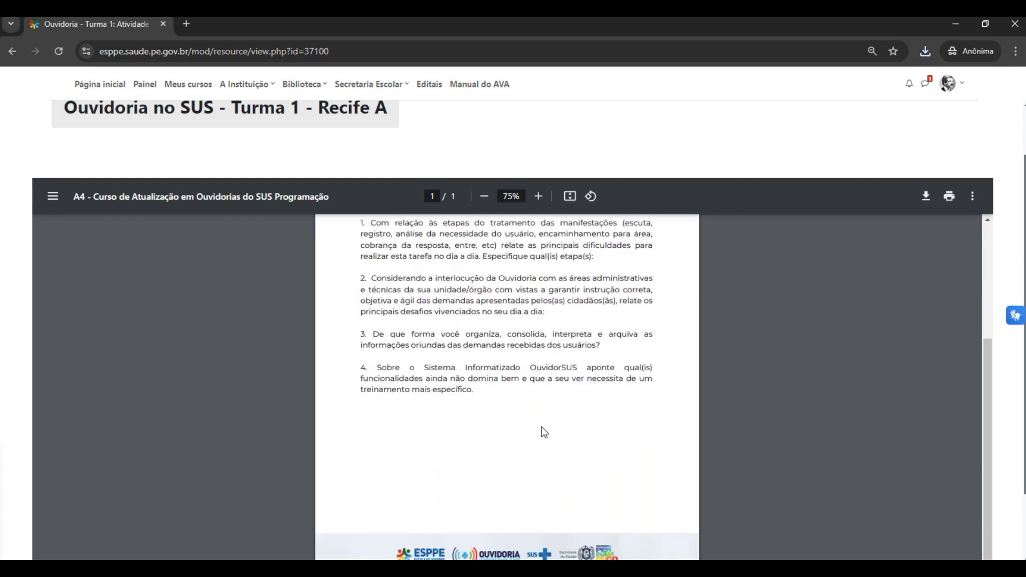
{"action": "scroll", "coordinate": [676, 398], "scroll_direction": "down", "scroll_amount": 1}
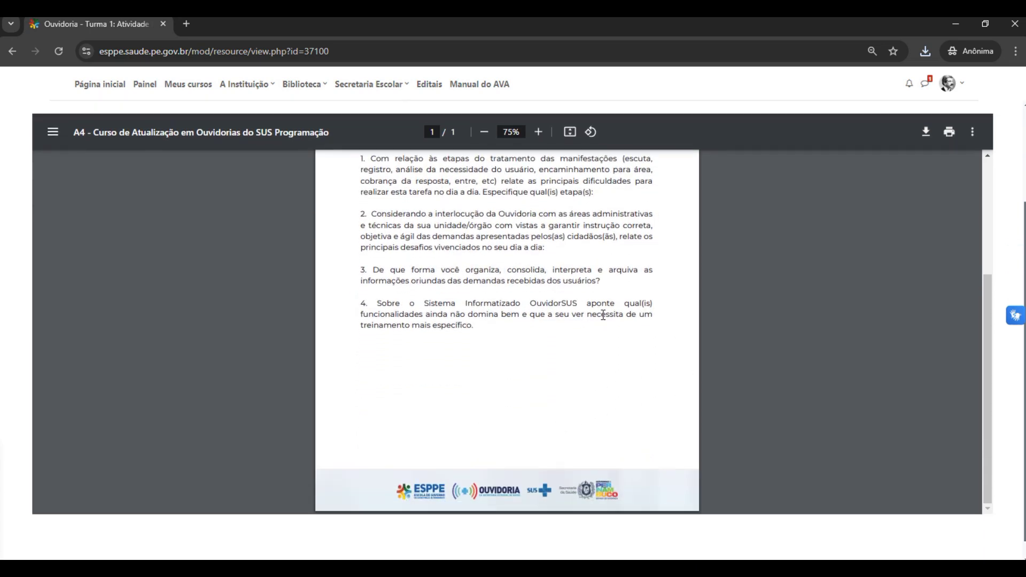
{"action": "scroll", "coordinate": [603, 314], "scroll_direction": "up", "scroll_amount": 1}
{"action": "scroll", "coordinate": [603, 315], "scroll_direction": "up", "scroll_amount": 1}
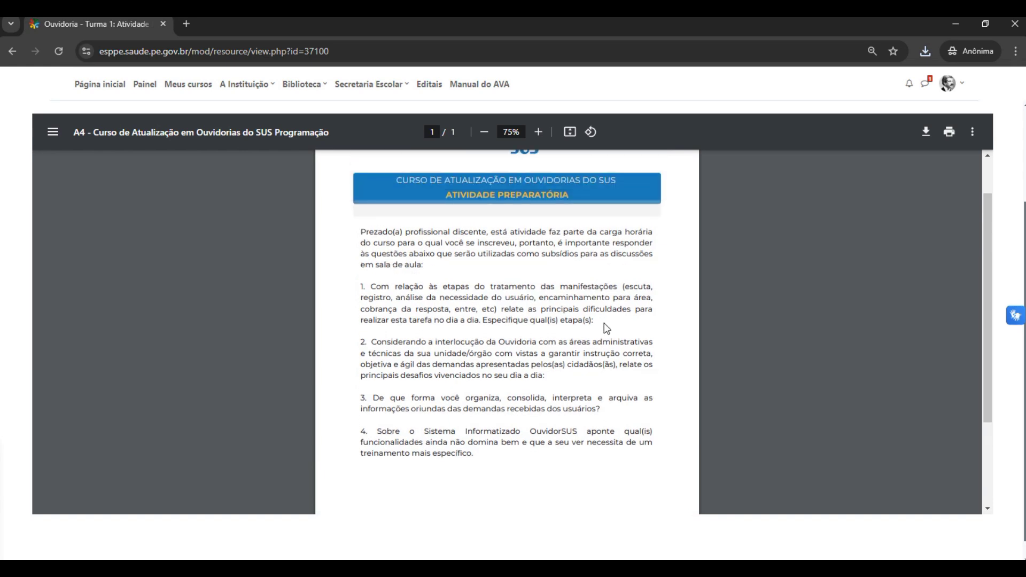
{"action": "scroll", "coordinate": [606, 327], "scroll_direction": "up", "scroll_amount": 3}
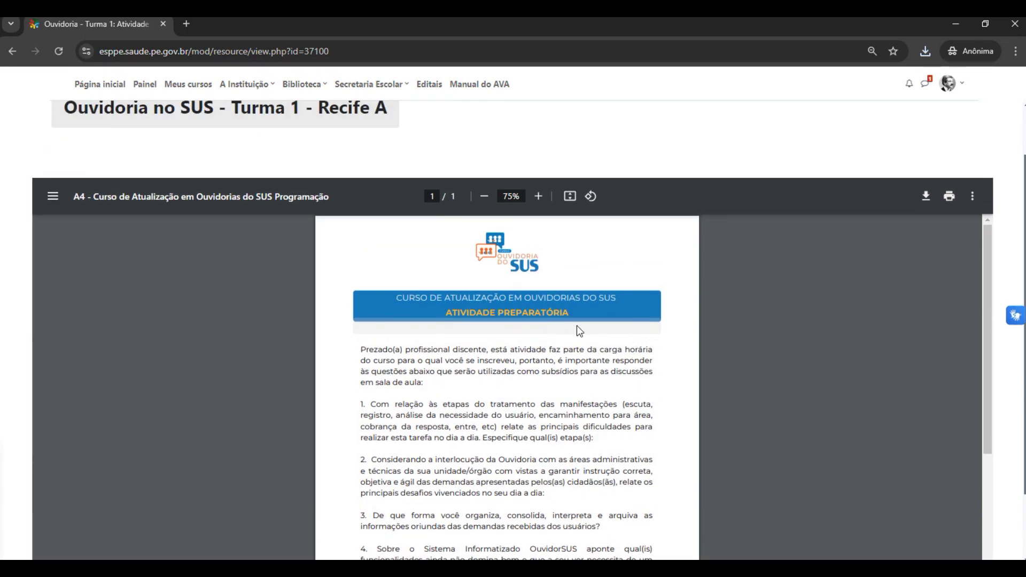
{"action": "scroll", "coordinate": [354, 266], "scroll_direction": "up", "scroll_amount": 1}
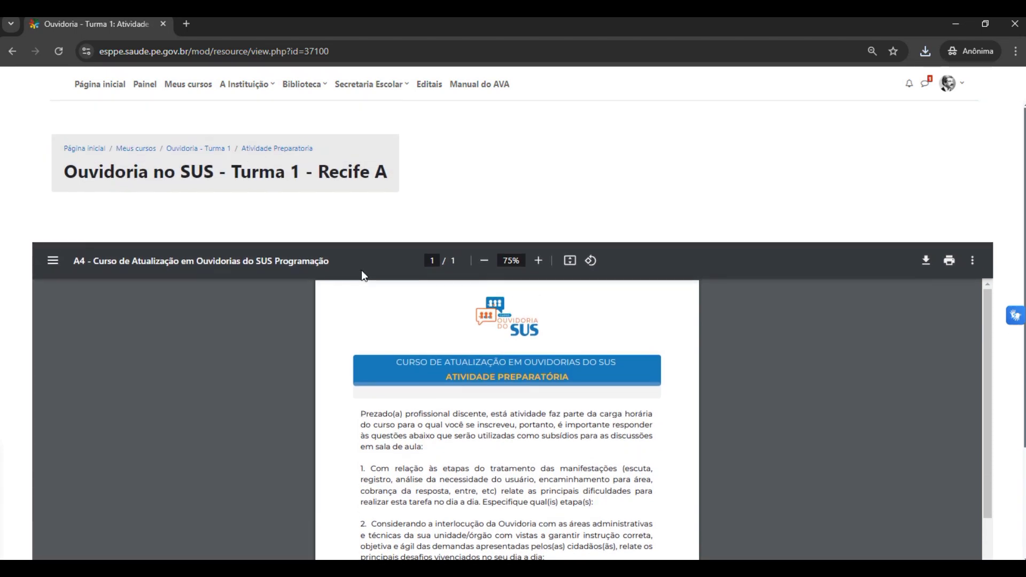
- Open the Registro de Presença from the course's Área do Discente and list all attendance sessions
{"action": "left_click", "coordinate": [220, 151]}
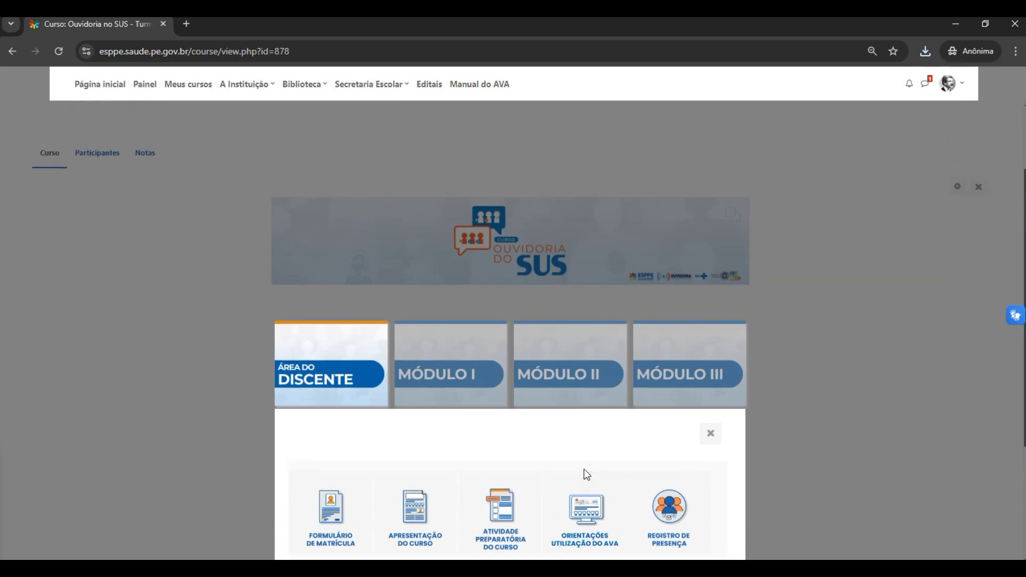
{"action": "left_click", "coordinate": [671, 412]}
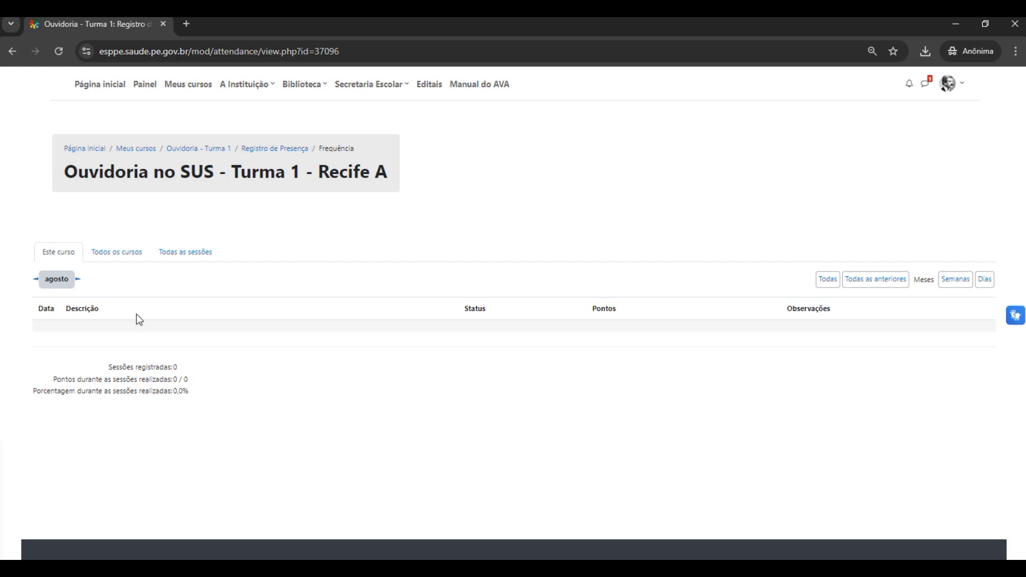
{"action": "left_click", "coordinate": [828, 282]}
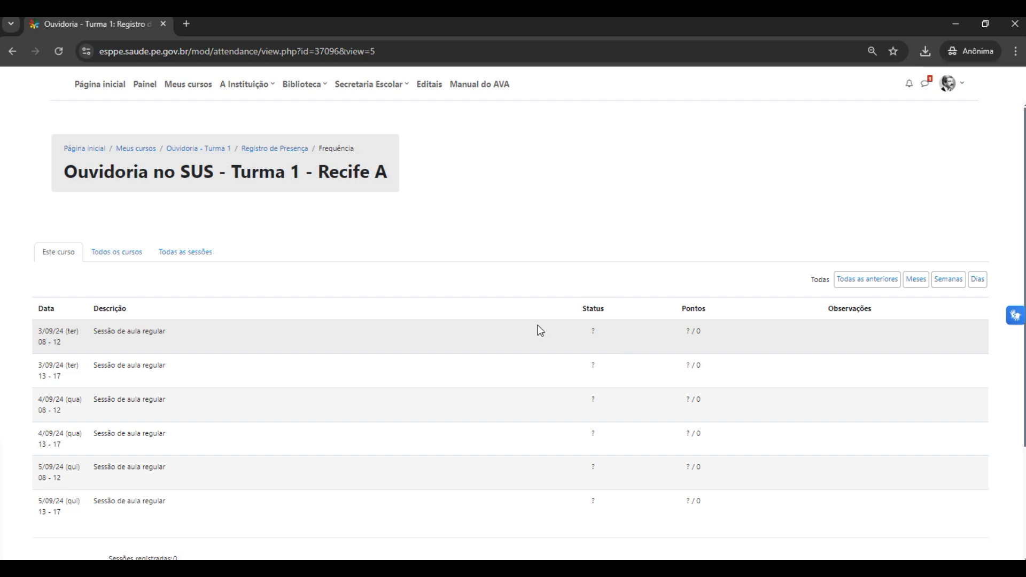
- Return to the Ouvidoria - Turma 1 course page and open the Atividade Preparatória submission page in Módulo I
{"action": "left_click", "coordinate": [223, 151]}
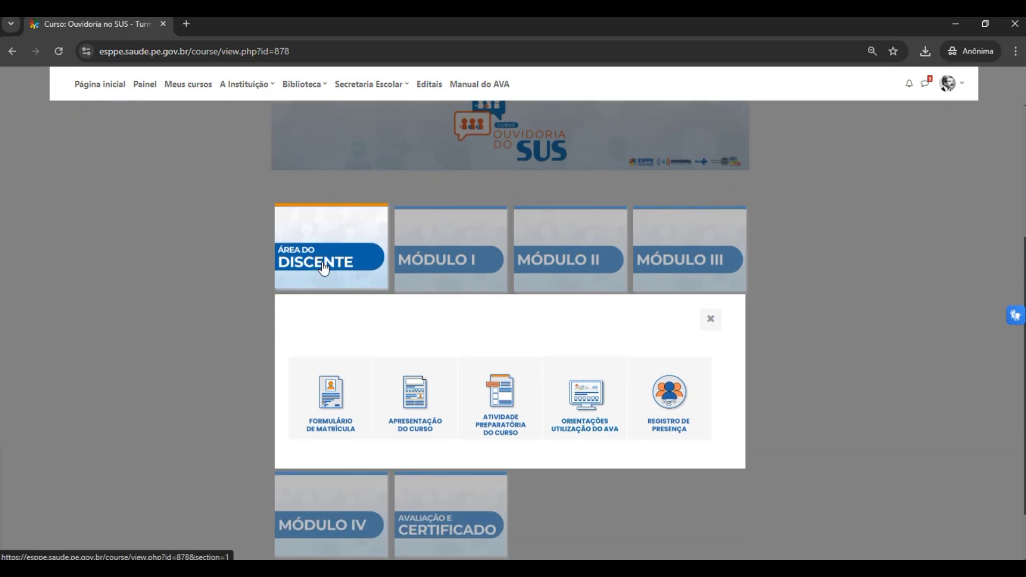
{"action": "left_click", "coordinate": [453, 260]}
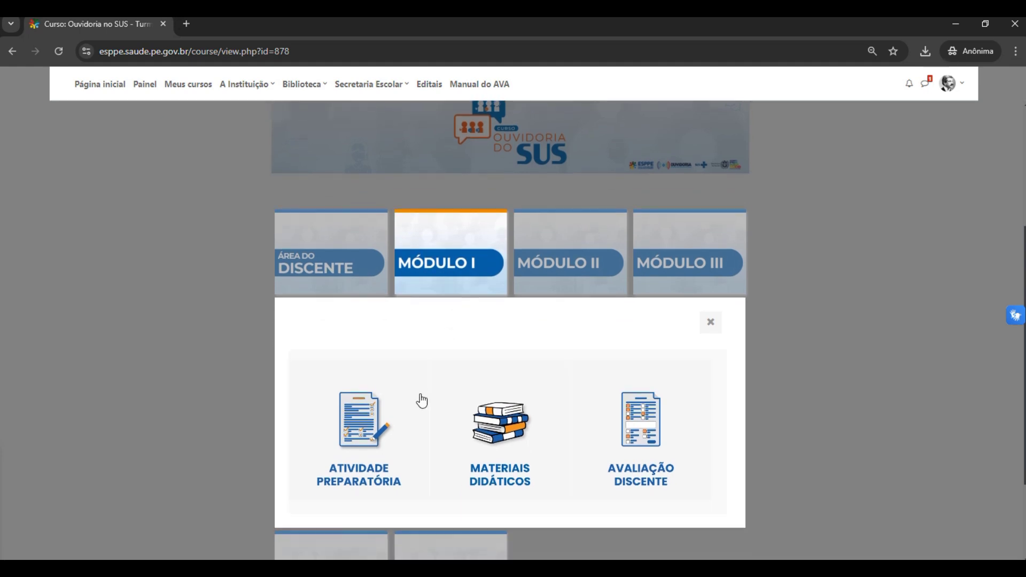
{"action": "left_click", "coordinate": [348, 266]}
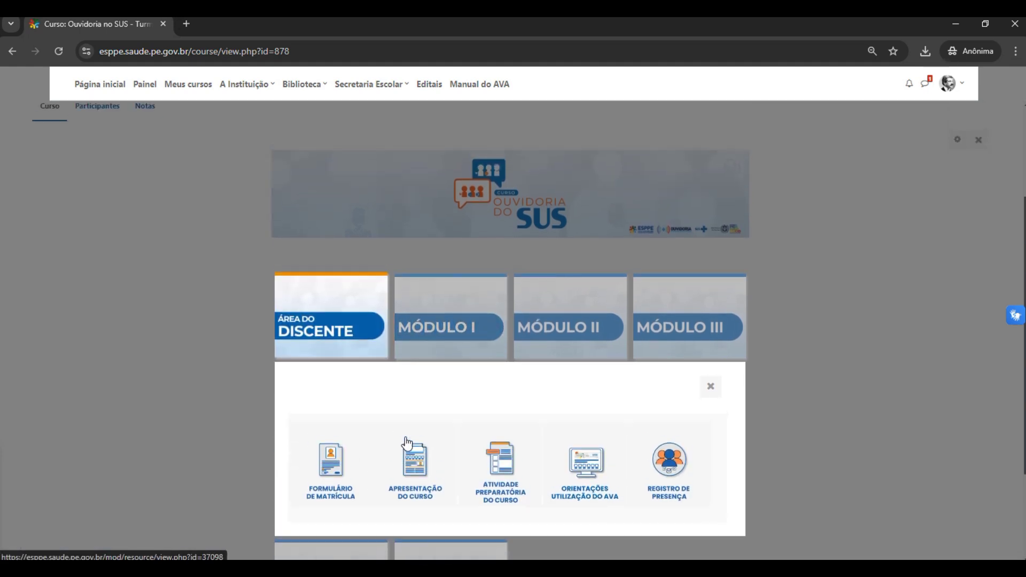
{"action": "left_click", "coordinate": [469, 348]}
{"action": "left_click", "coordinate": [361, 418]}
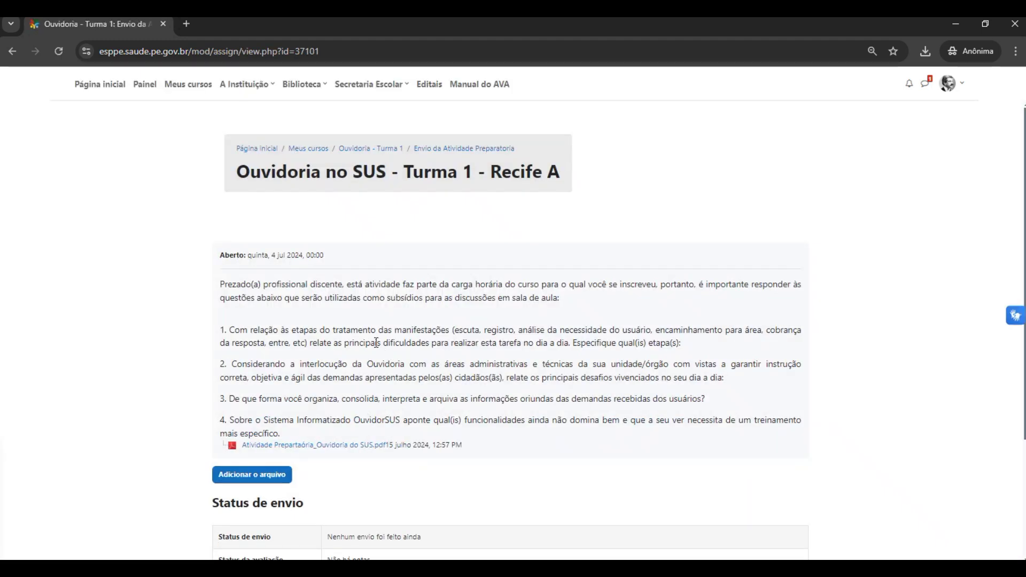
- Review the activity instructions and the submission status, and open the form for adding a file submission
{"action": "scroll", "coordinate": [379, 320], "scroll_direction": "down", "scroll_amount": 1}
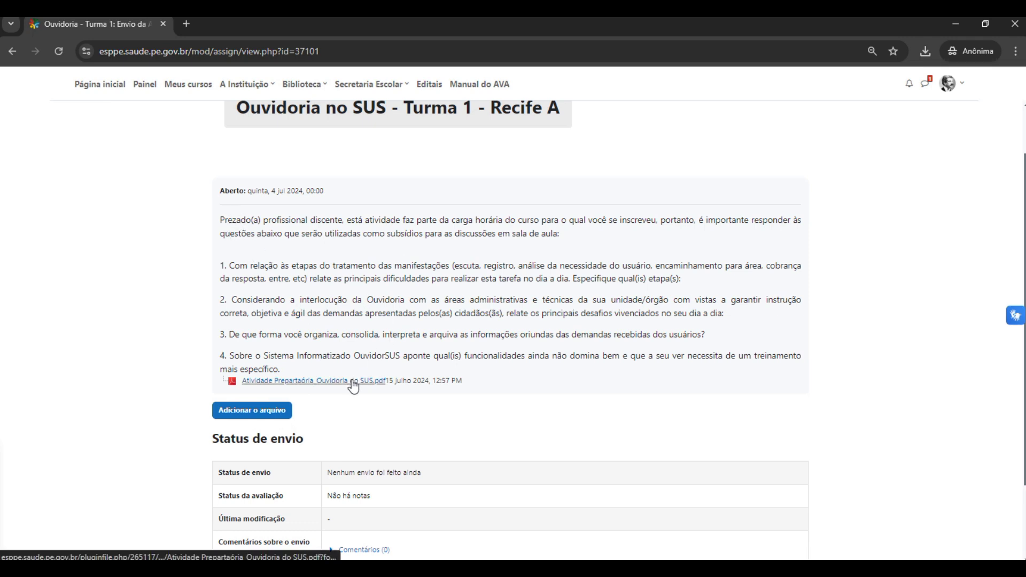
{"action": "scroll", "coordinate": [508, 382], "scroll_direction": "down", "scroll_amount": 2}
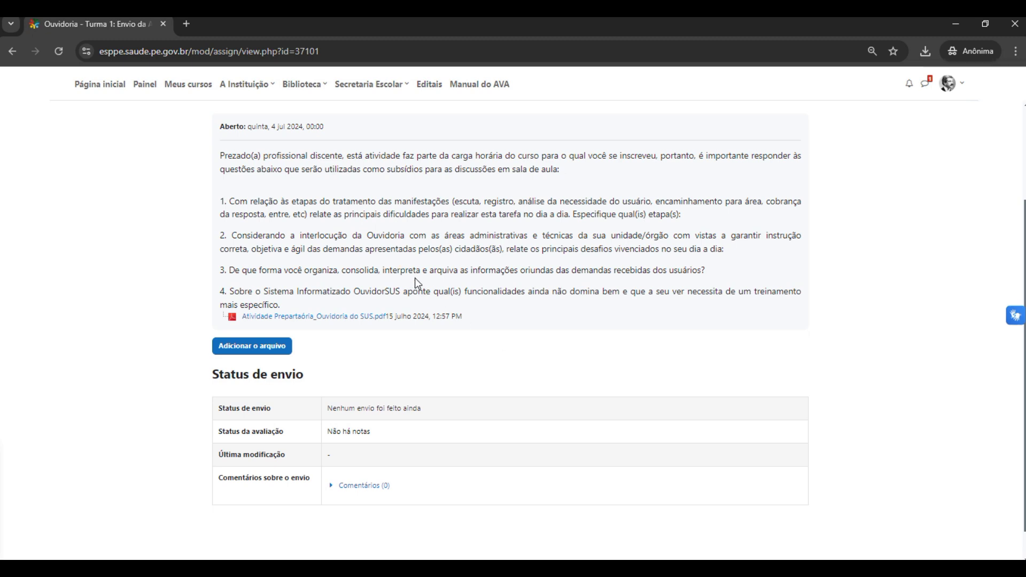
{"action": "left_click", "coordinate": [272, 352]}
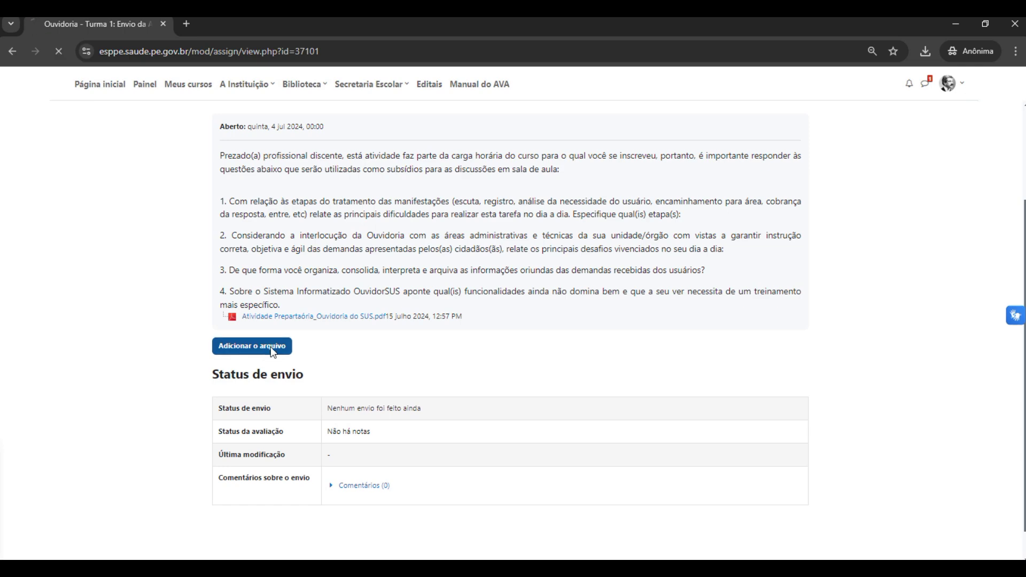
{"action": "scroll", "coordinate": [345, 353], "scroll_direction": "down", "scroll_amount": 1}
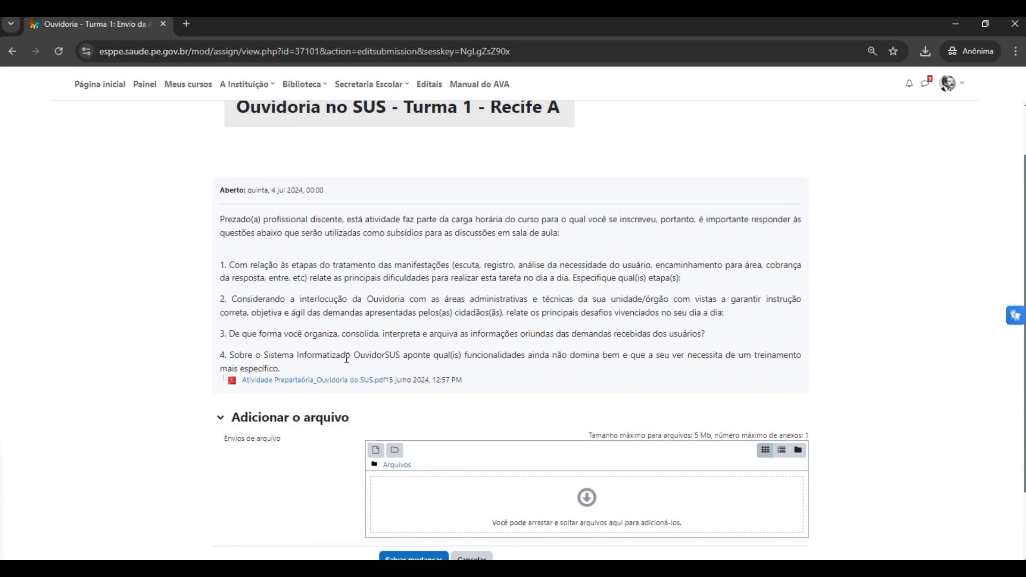
{"action": "scroll", "coordinate": [345, 355], "scroll_direction": "down", "scroll_amount": 1}
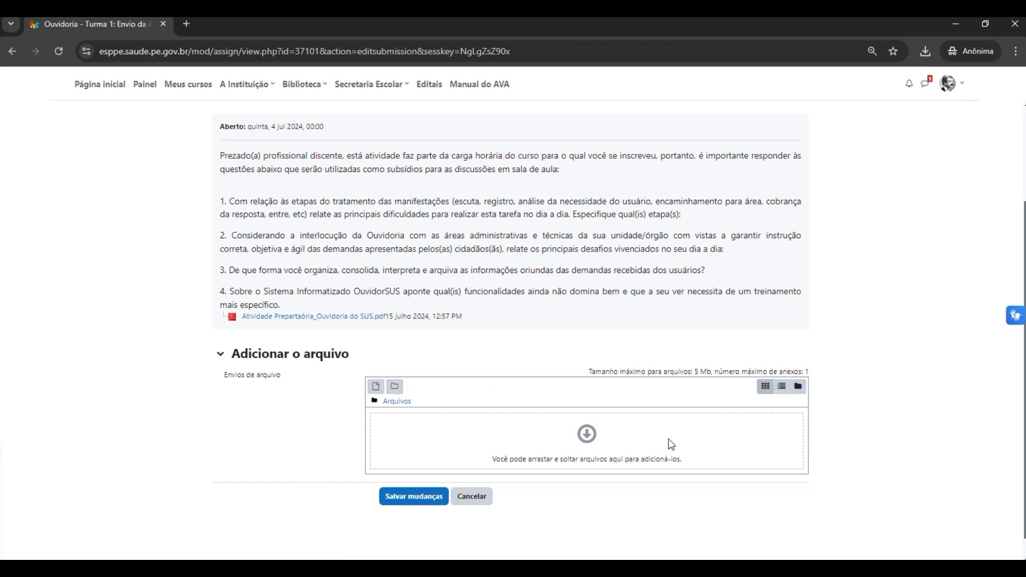
- Upload Curso Ouvidoria no SUS.pdf from the Downloads folder as the submission file
{"action": "left_click", "coordinate": [544, 445]}
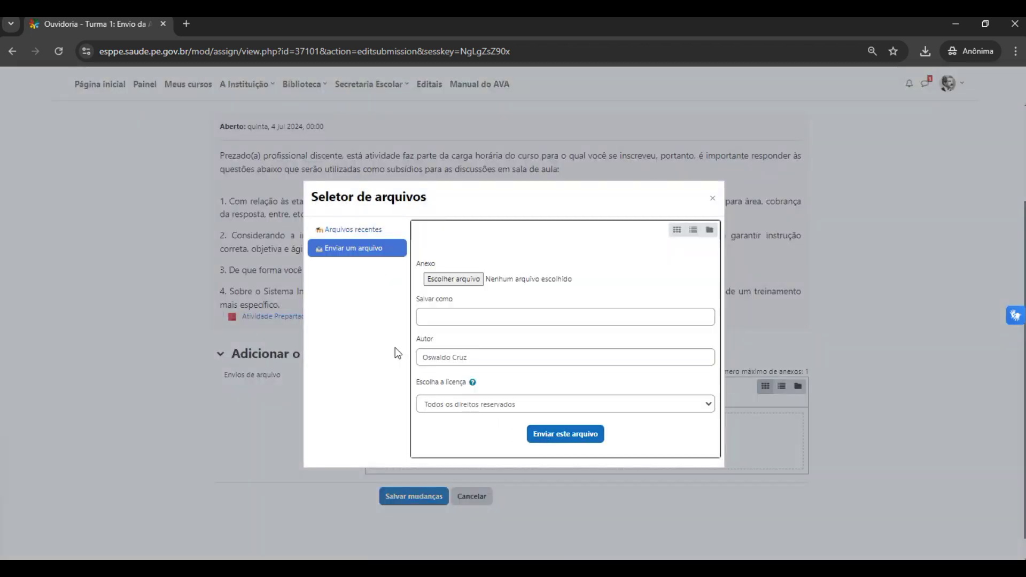
{"action": "left_click", "coordinate": [468, 280]}
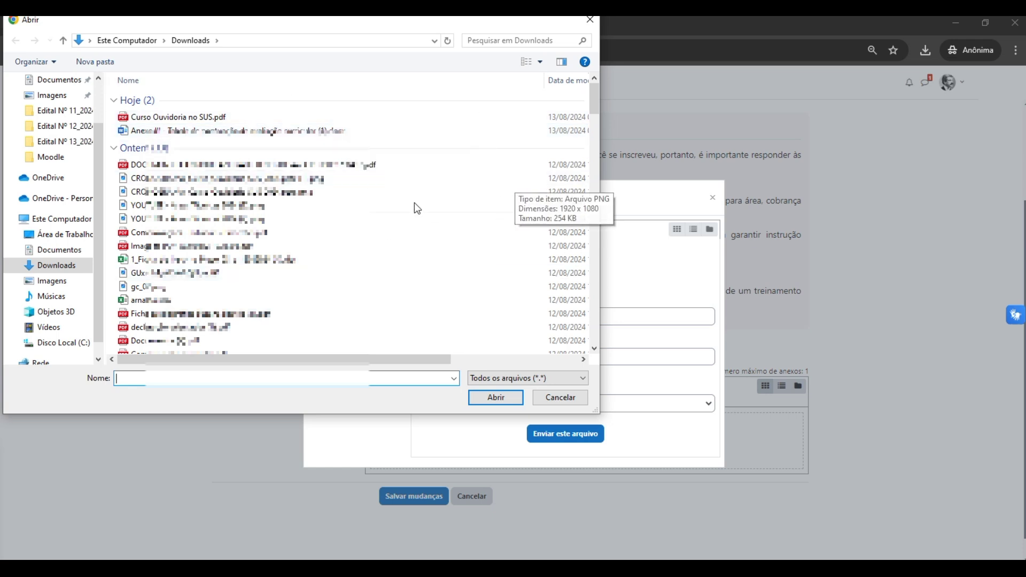
{"action": "left_click", "coordinate": [222, 117]}
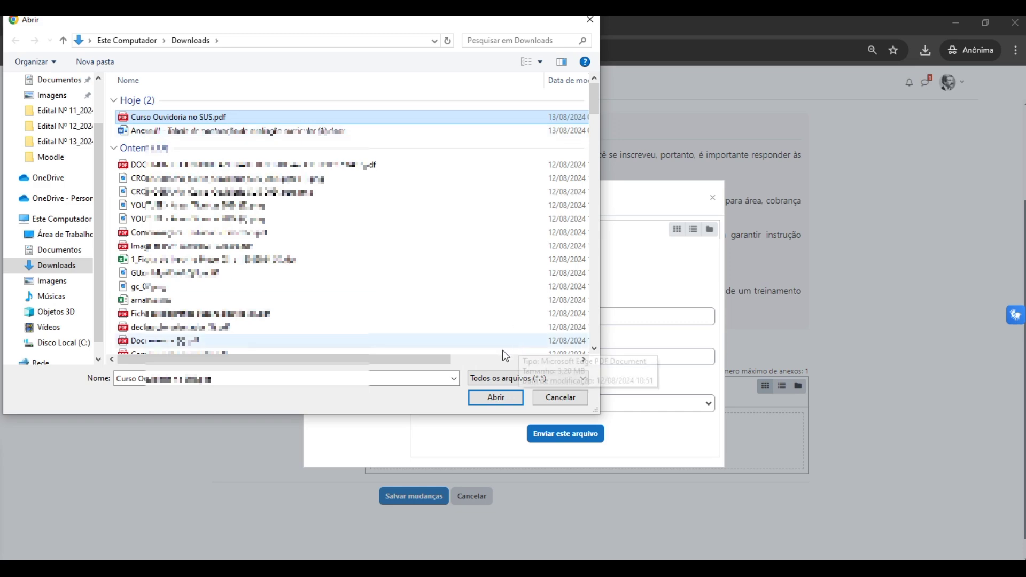
{"action": "left_click", "coordinate": [496, 397]}
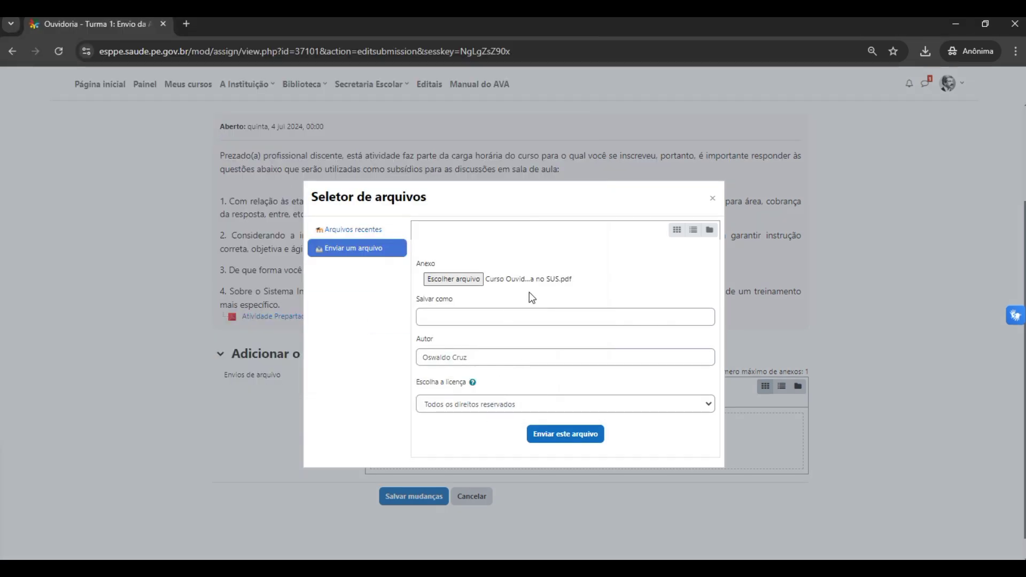
{"action": "left_click", "coordinate": [577, 437]}
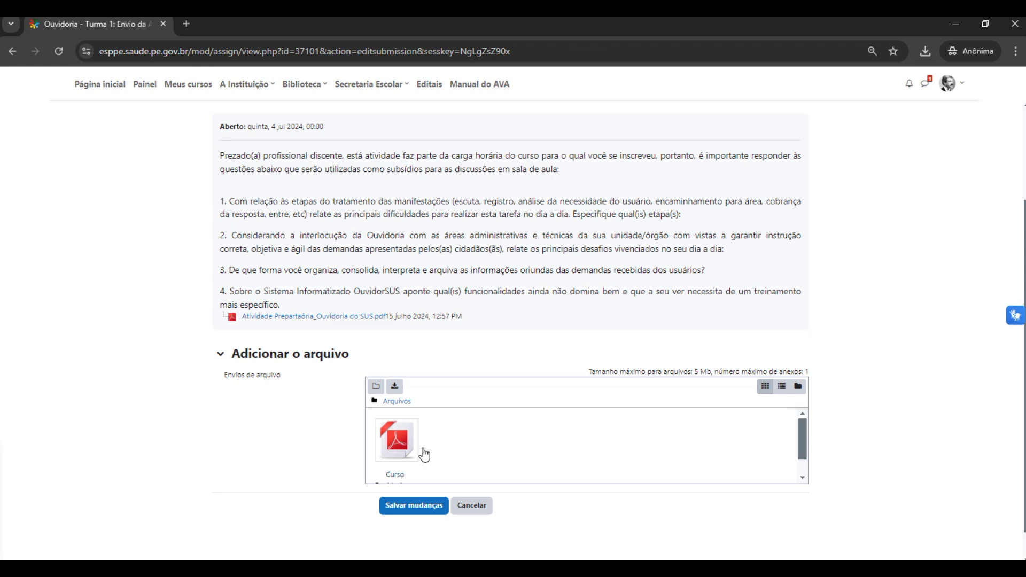
- Save the preparatory activity submission and check its details under Status de envio
{"action": "left_click", "coordinate": [425, 507]}
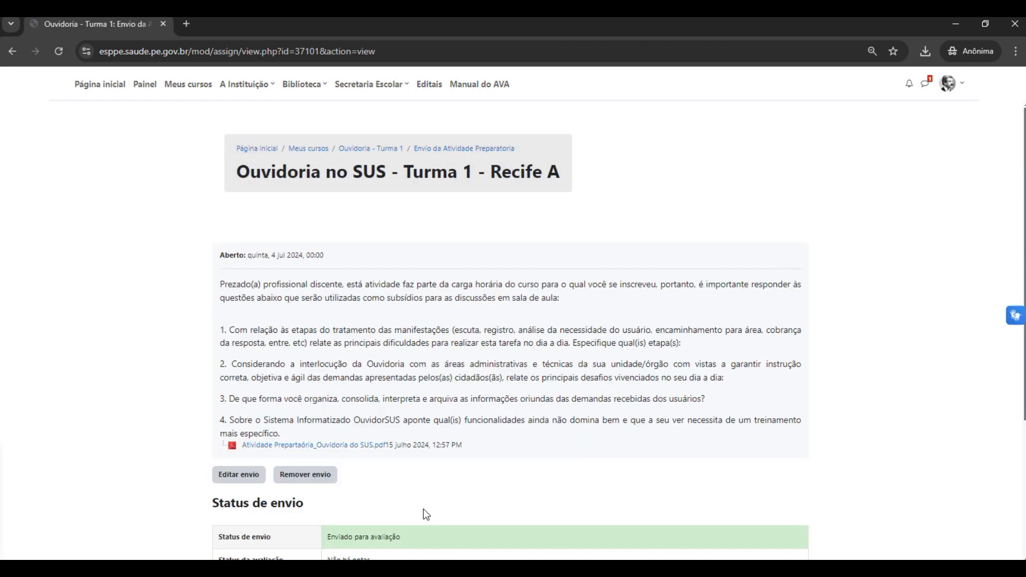
{"action": "scroll", "coordinate": [587, 421], "scroll_direction": "down", "scroll_amount": 1}
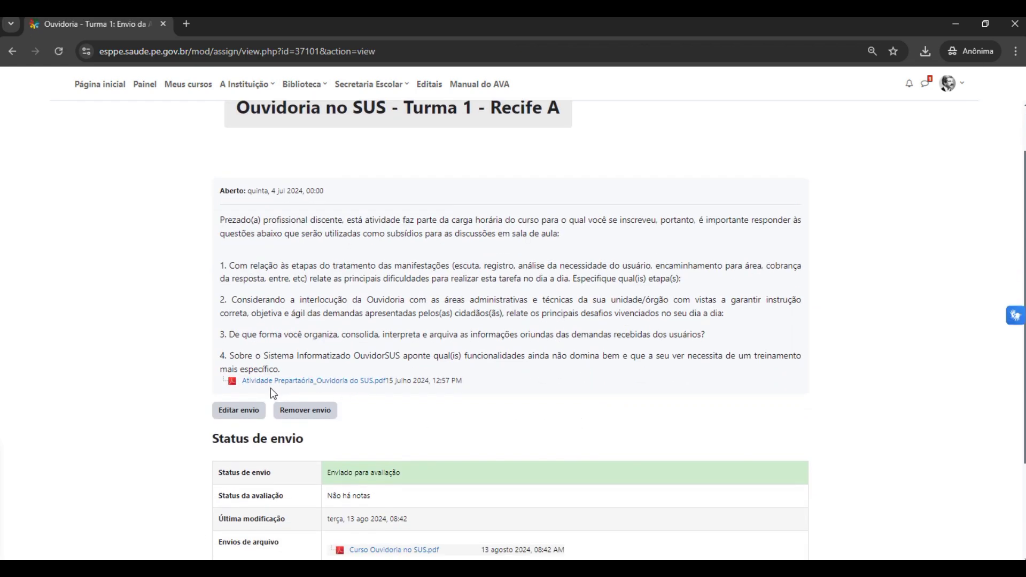
{"action": "scroll", "coordinate": [378, 412], "scroll_direction": "down", "scroll_amount": 1}
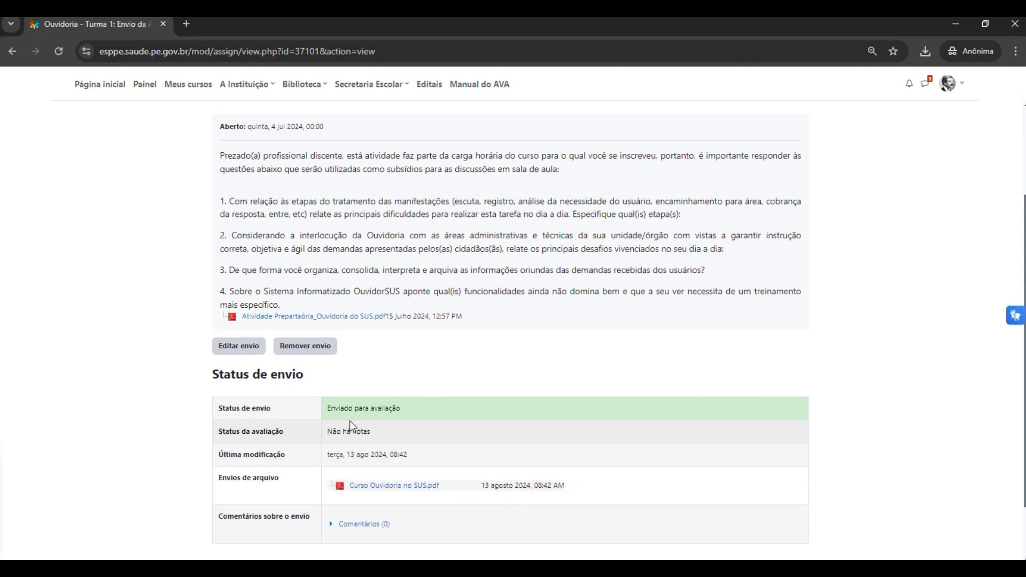
{"action": "scroll", "coordinate": [414, 417], "scroll_direction": "down", "scroll_amount": 1}
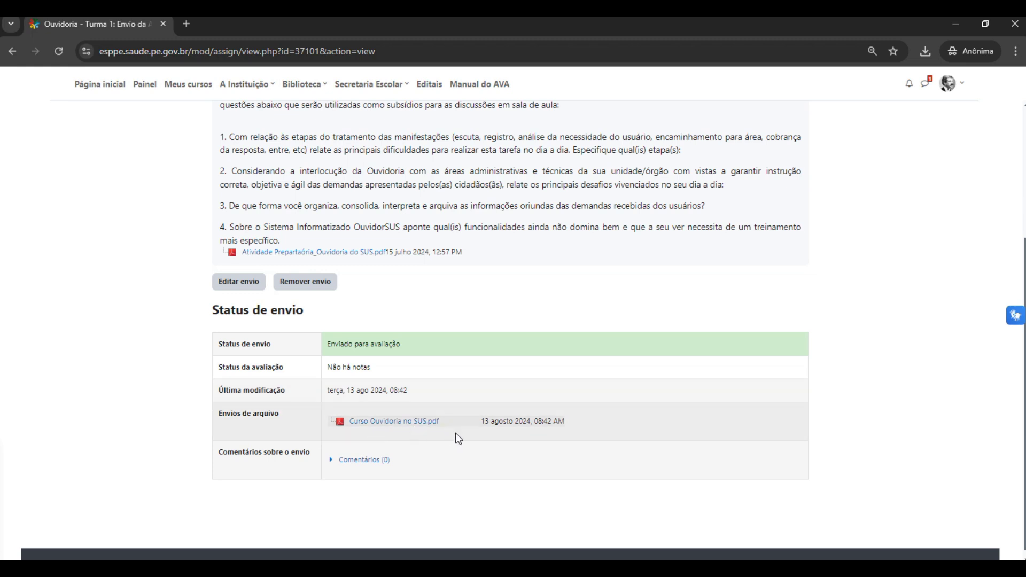
- Return to the Ouvidoria - Turma 1 course page, open Materiais Didáticos in Módulo I and download the whole folder
{"action": "scroll", "coordinate": [455, 432], "scroll_direction": "up", "scroll_amount": 2}
{"action": "scroll", "coordinate": [457, 438], "scroll_direction": "up", "scroll_amount": 1}
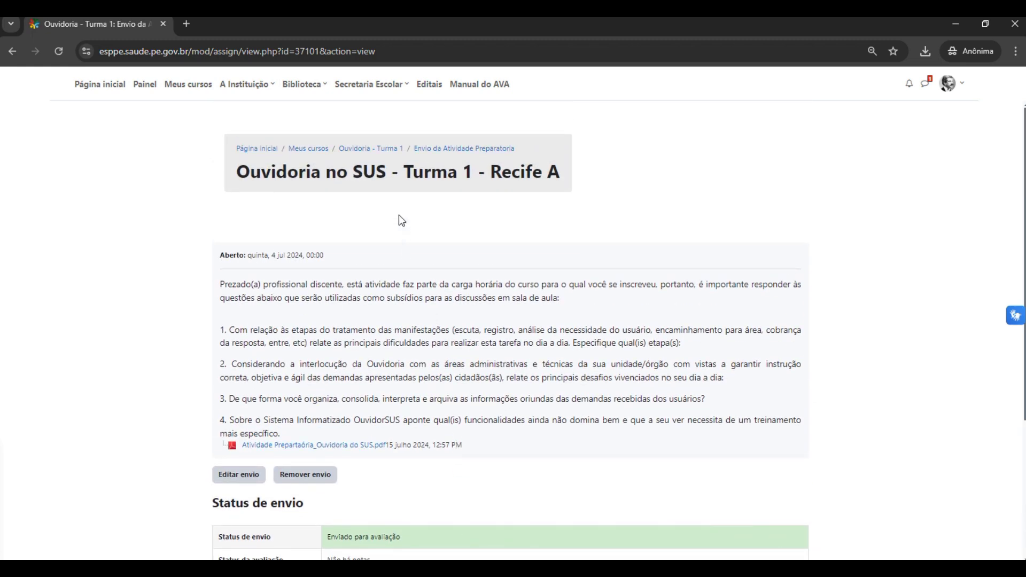
{"action": "left_click", "coordinate": [388, 154]}
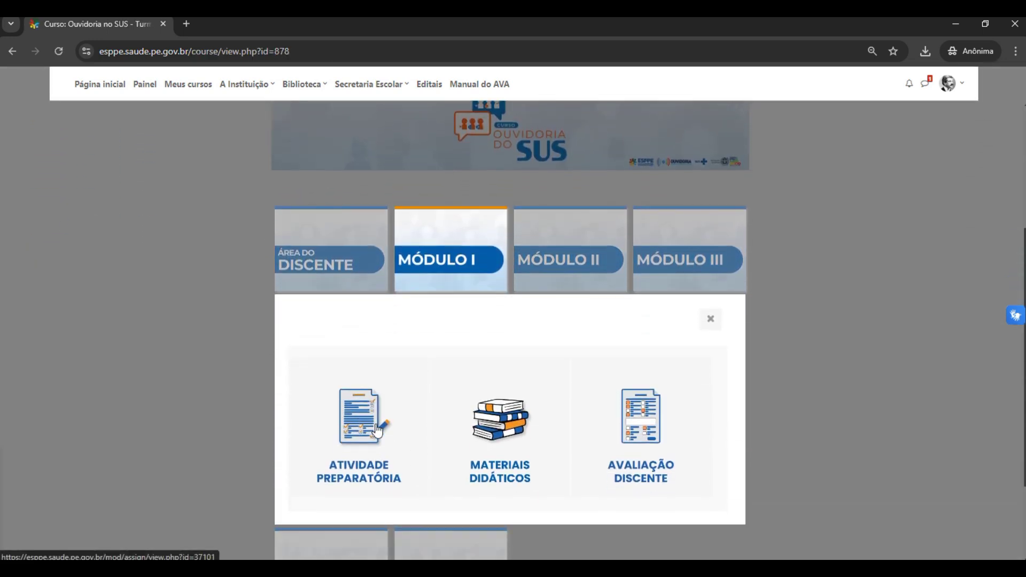
{"action": "left_click", "coordinate": [501, 430]}
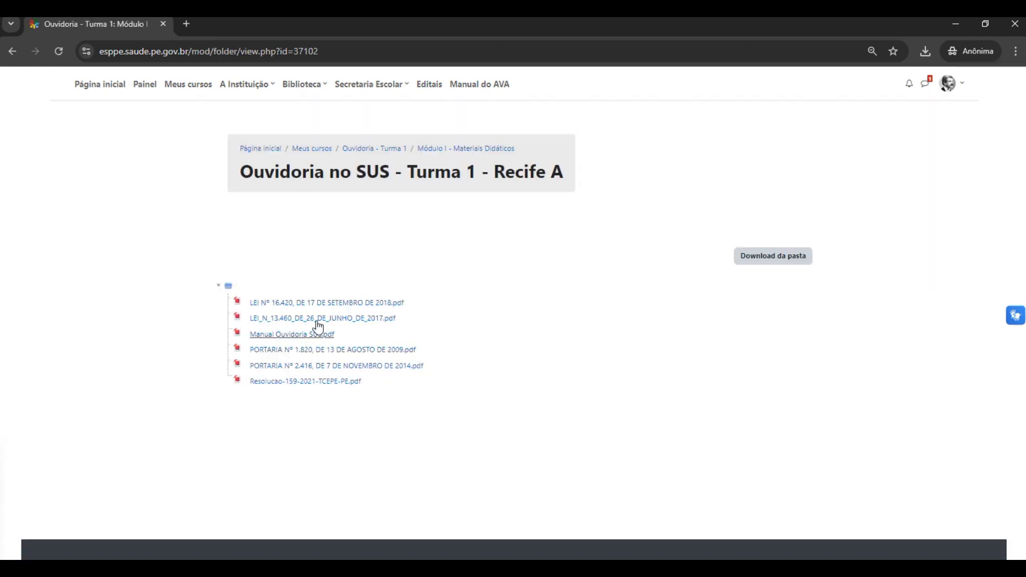
{"action": "left_click", "coordinate": [757, 259]}
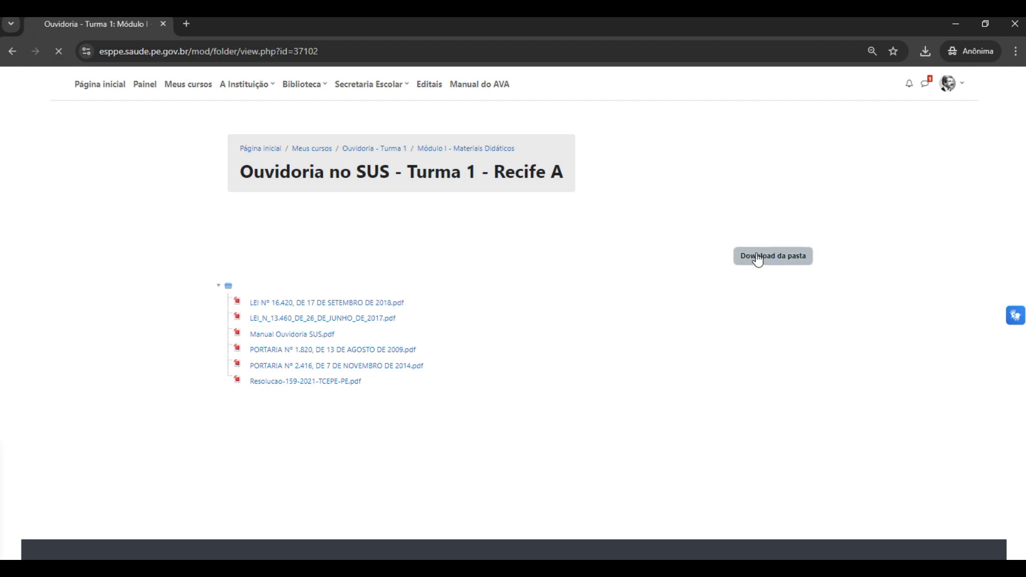
{"action": "left_click", "coordinate": [496, 397]}
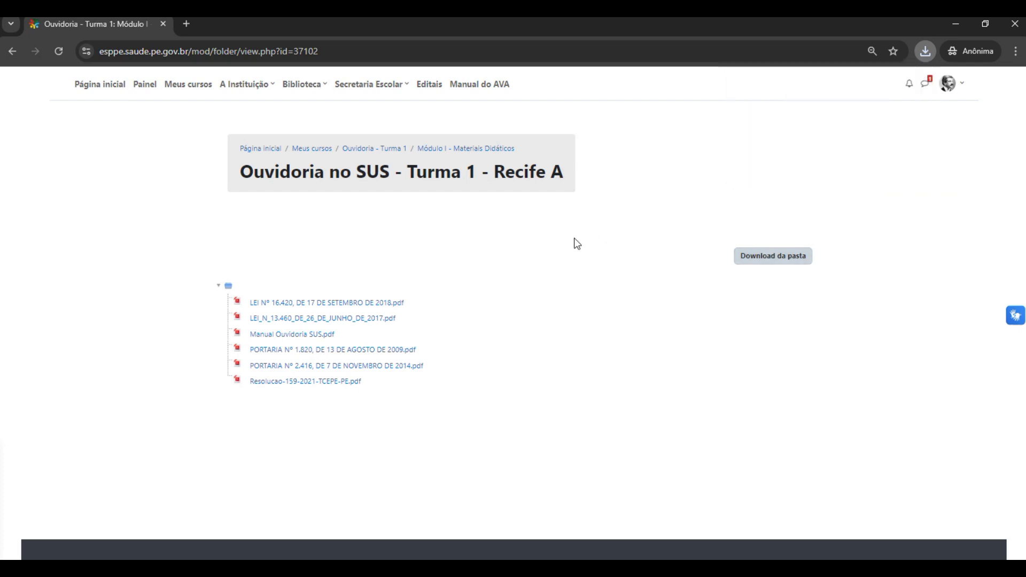
- Download LEI Nº 16.420, DE 17 DE SETEMBRO DE 2018.pdf and LEI_N_13.460_DE_26_DE_JUNHO_DE_2017.pdf individually to the Downloads folder
{"action": "left_click", "coordinate": [377, 305]}
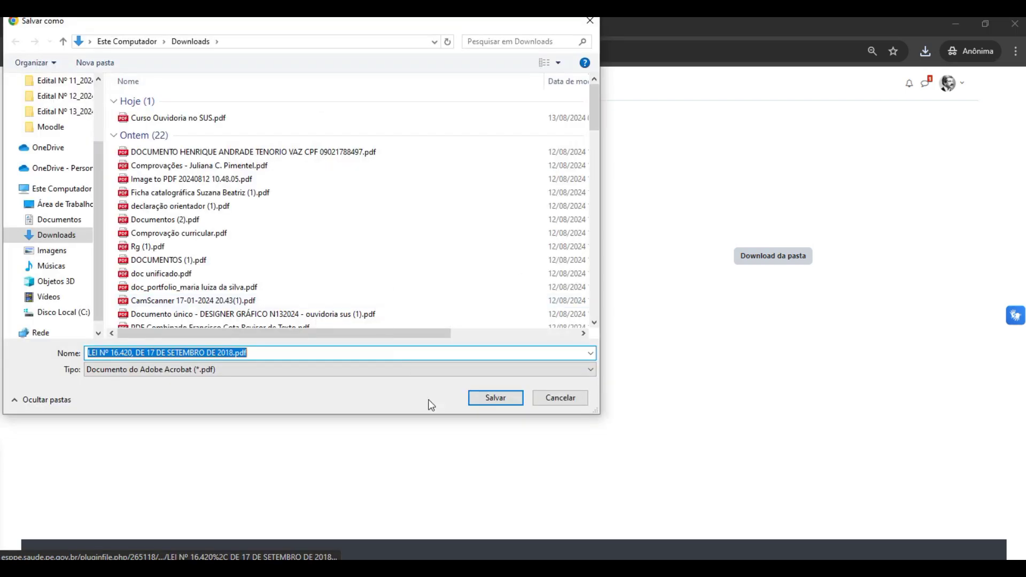
{"action": "left_click", "coordinate": [479, 395]}
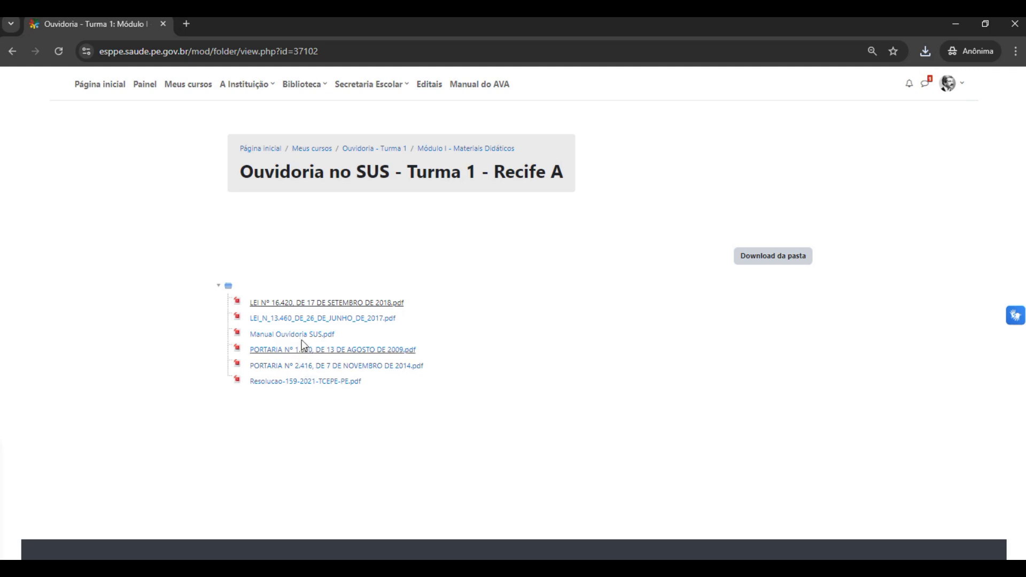
{"action": "left_click", "coordinate": [315, 318]}
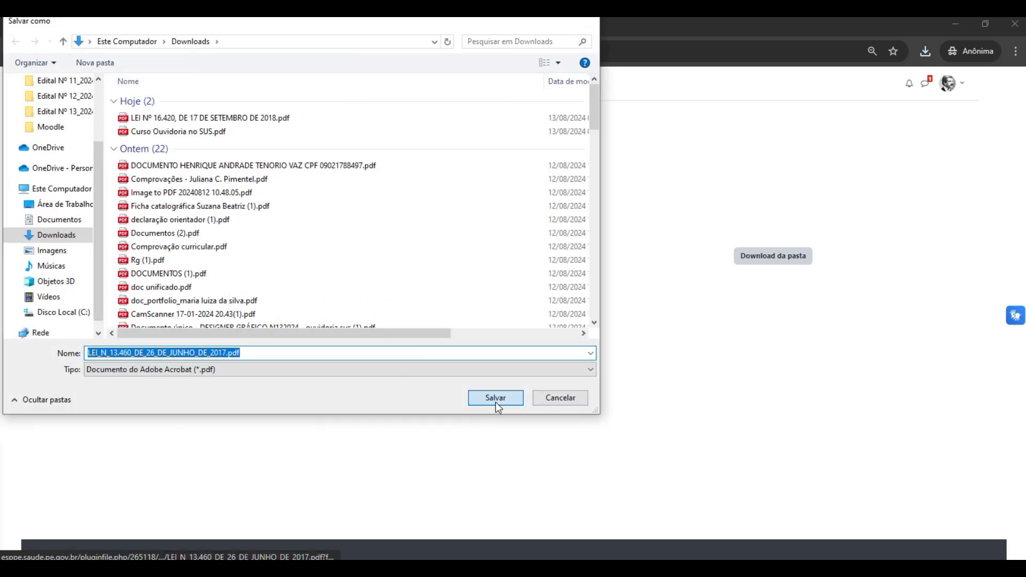
{"action": "left_click", "coordinate": [495, 400]}
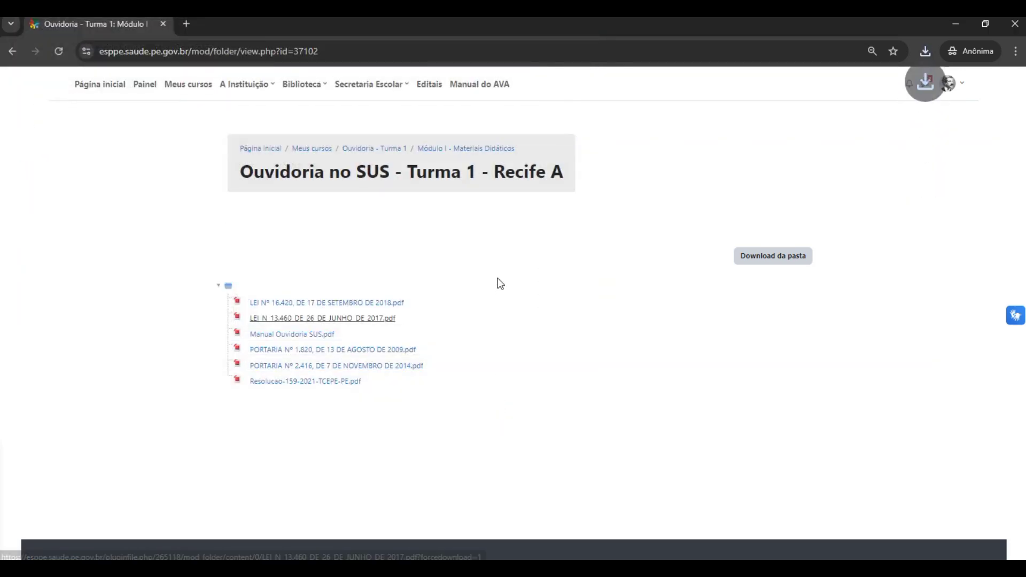
- Return to the course page, open Avaliação Discente in Módulo I and start answering its questionnaire
{"action": "left_click", "coordinate": [385, 151]}
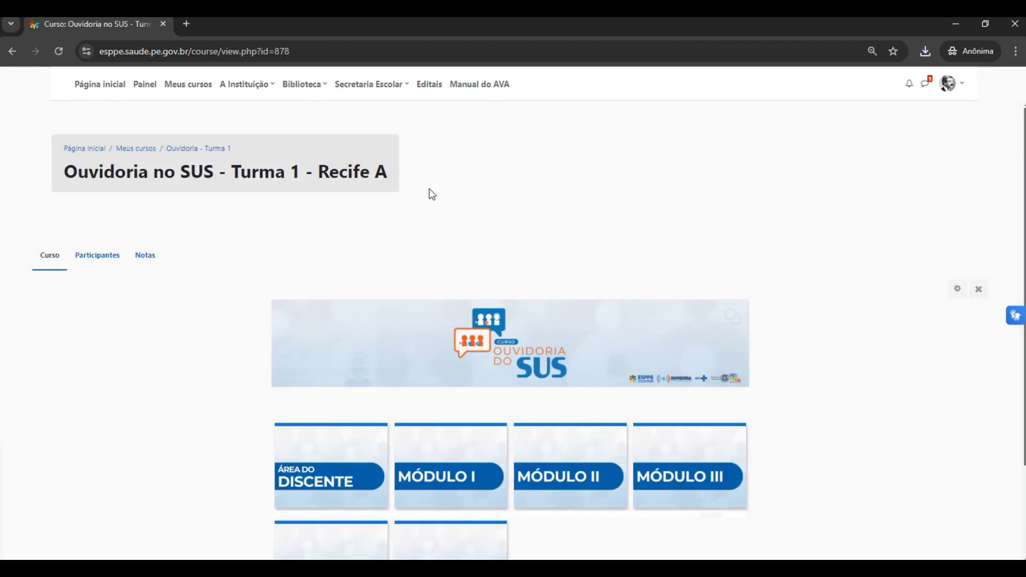
{"action": "left_click", "coordinate": [450, 459]}
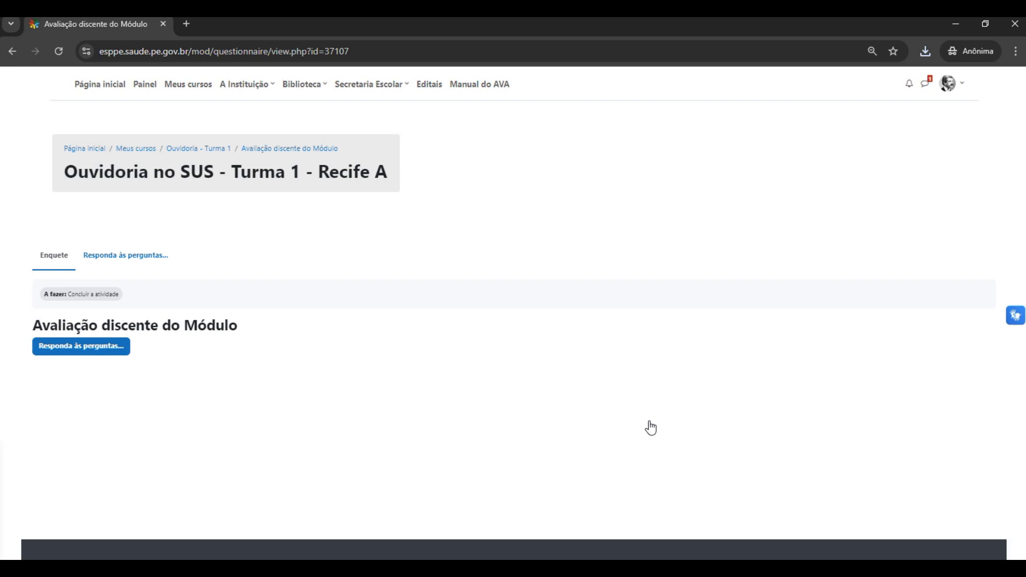
{"action": "left_click", "coordinate": [123, 356]}
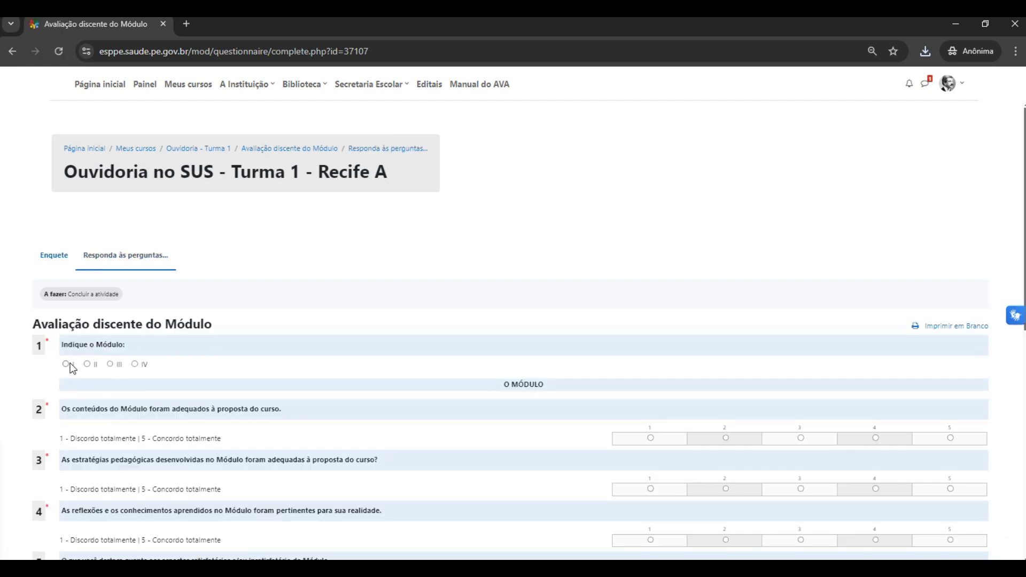
- Indicate module I in question 1 and rate the adequacy of the module's contents in question 2 as 1
{"action": "left_click", "coordinate": [66, 364]}
{"action": "scroll", "coordinate": [458, 367], "scroll_direction": "down", "scroll_amount": 2}
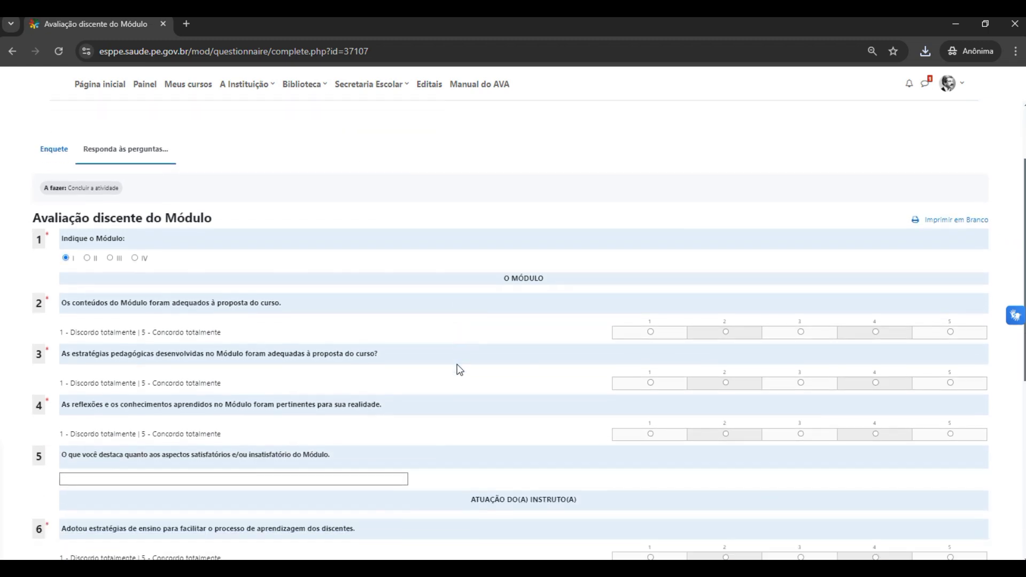
{"action": "scroll", "coordinate": [457, 364], "scroll_direction": "down", "scroll_amount": 1}
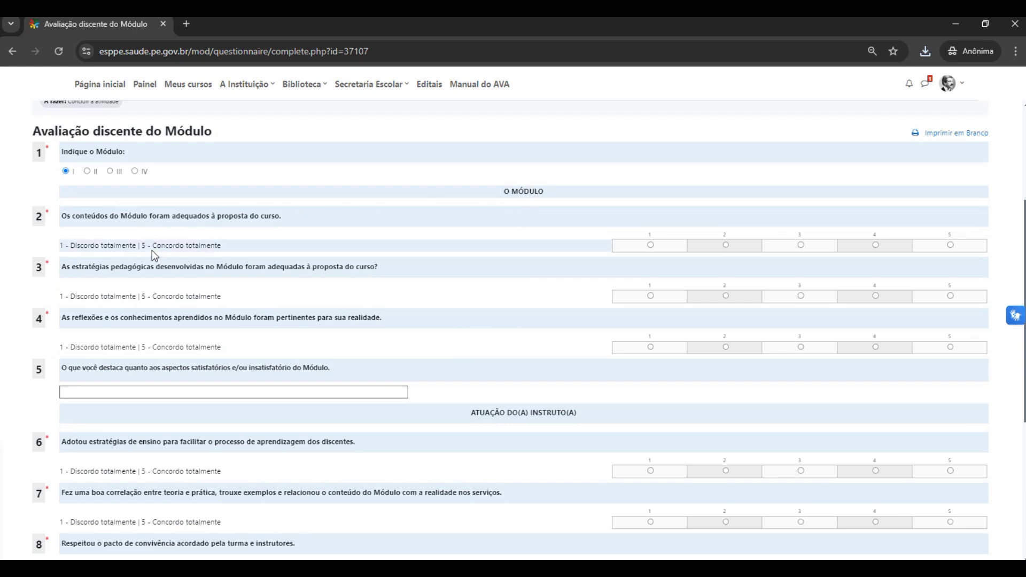
{"action": "left_click", "coordinate": [949, 245]}
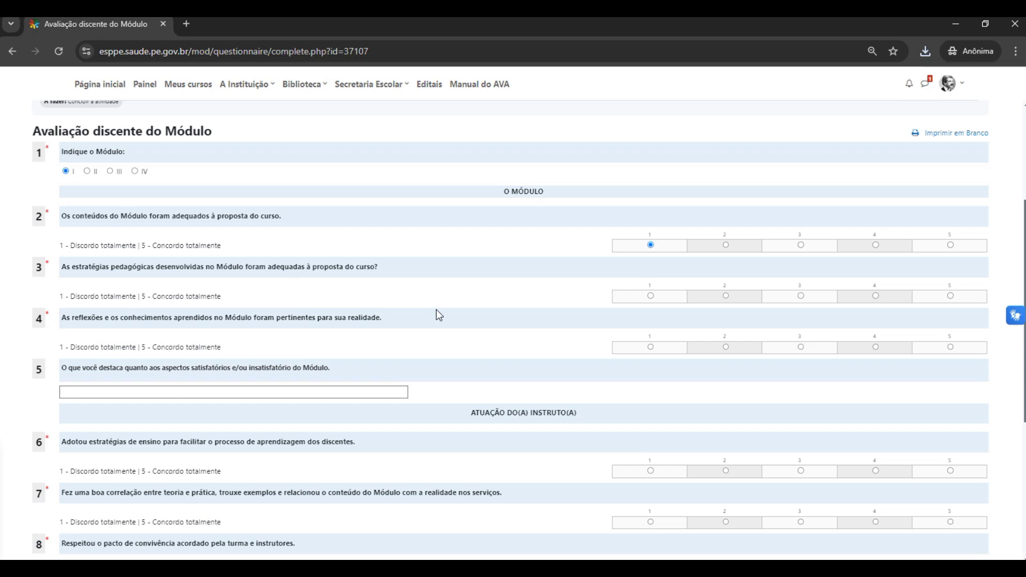
- Review the questionnaire's questions on the module, the instructor's performance and the self-assessment through to the end of the form
{"action": "scroll", "coordinate": [291, 274], "scroll_direction": "up", "scroll_amount": 1}
{"action": "scroll", "coordinate": [291, 275], "scroll_direction": "up", "scroll_amount": 1}
{"action": "scroll", "coordinate": [254, 291], "scroll_direction": "down", "scroll_amount": 2}
{"action": "scroll", "coordinate": [324, 284], "scroll_direction": "down", "scroll_amount": 1}
{"action": "scroll", "coordinate": [345, 299], "scroll_direction": "down", "scroll_amount": 1}
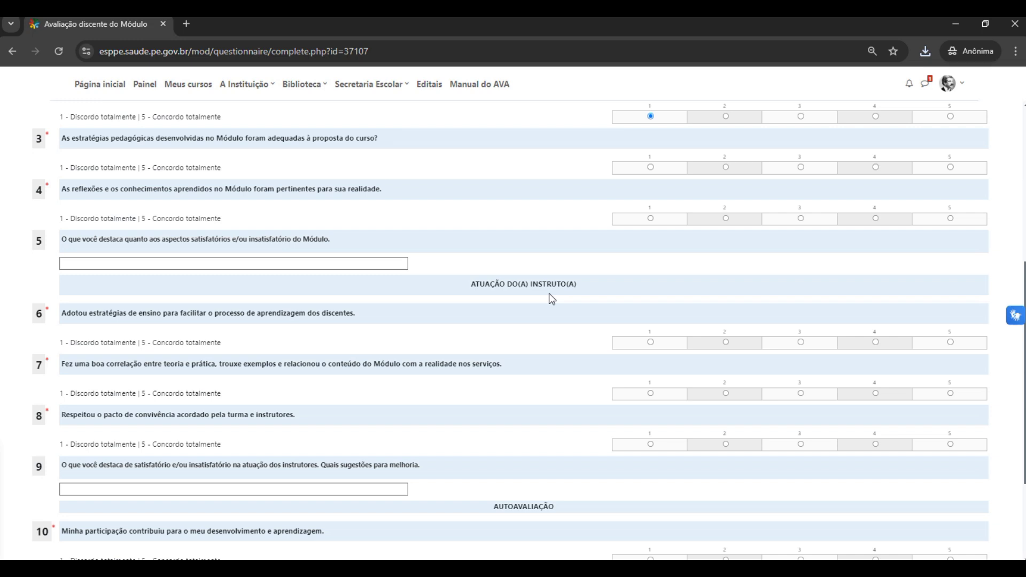
{"action": "scroll", "coordinate": [534, 294], "scroll_direction": "down", "scroll_amount": 1}
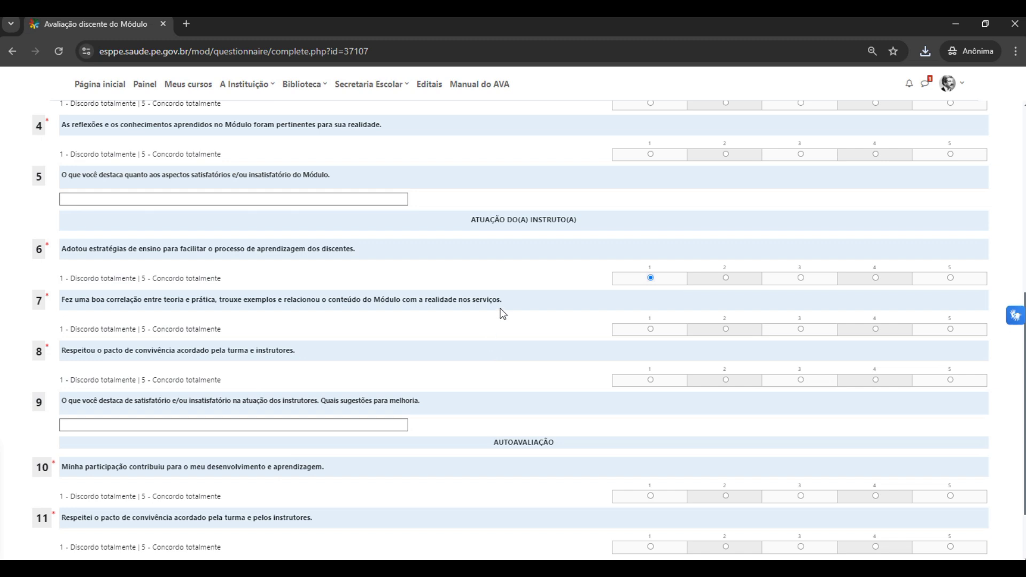
{"action": "scroll", "coordinate": [500, 314], "scroll_direction": "down", "scroll_amount": 3}
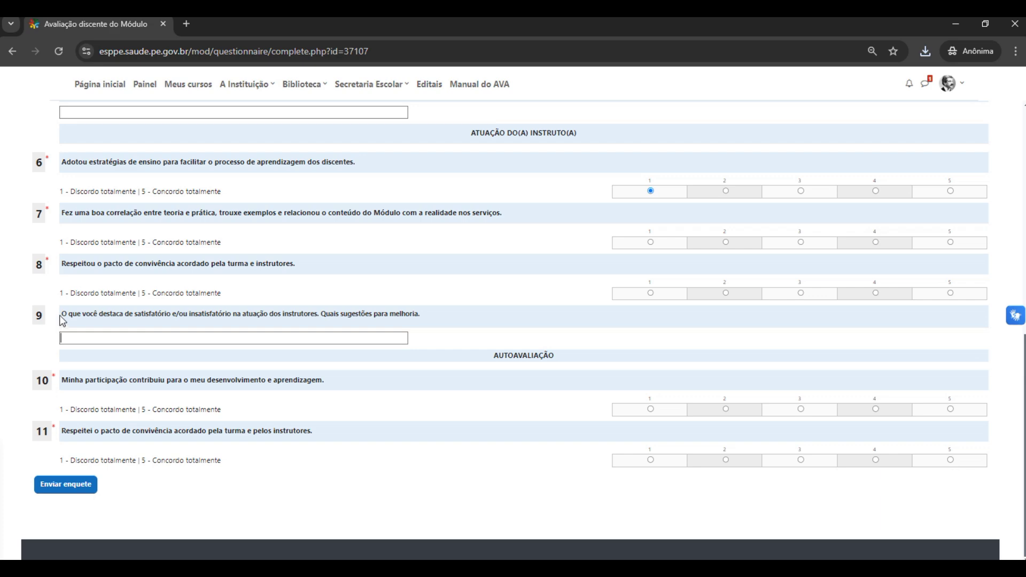
{"action": "scroll", "coordinate": [43, 263], "scroll_direction": "up", "scroll_amount": 1}
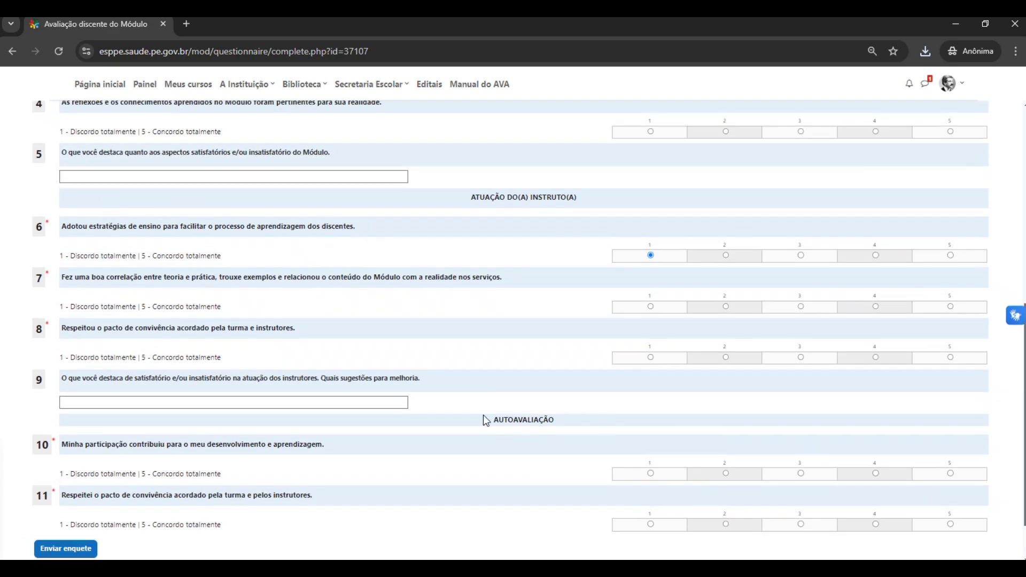
{"action": "scroll", "coordinate": [486, 417], "scroll_direction": "up", "scroll_amount": 6}
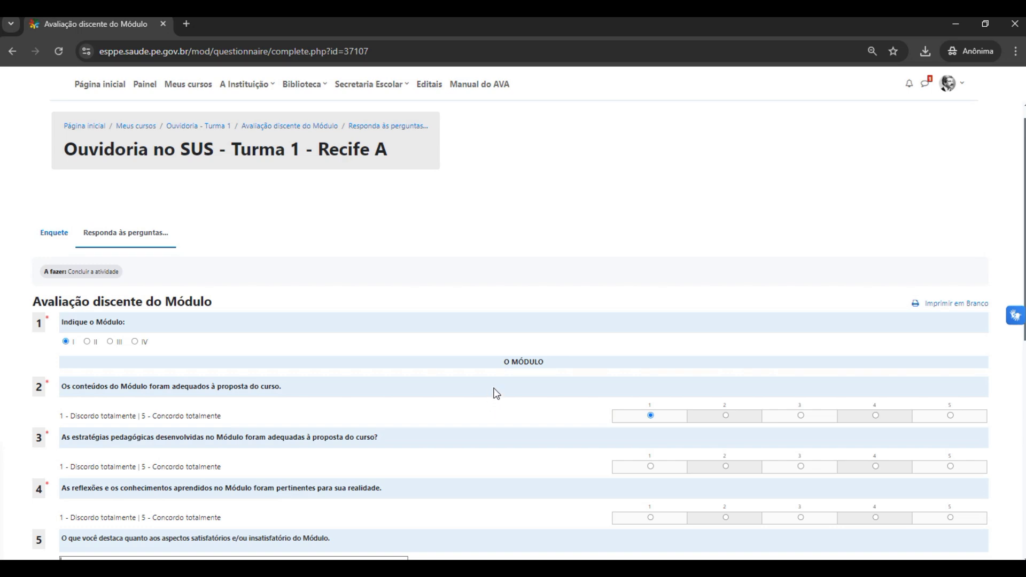
{"action": "scroll", "coordinate": [496, 393], "scroll_direction": "down", "scroll_amount": 7}
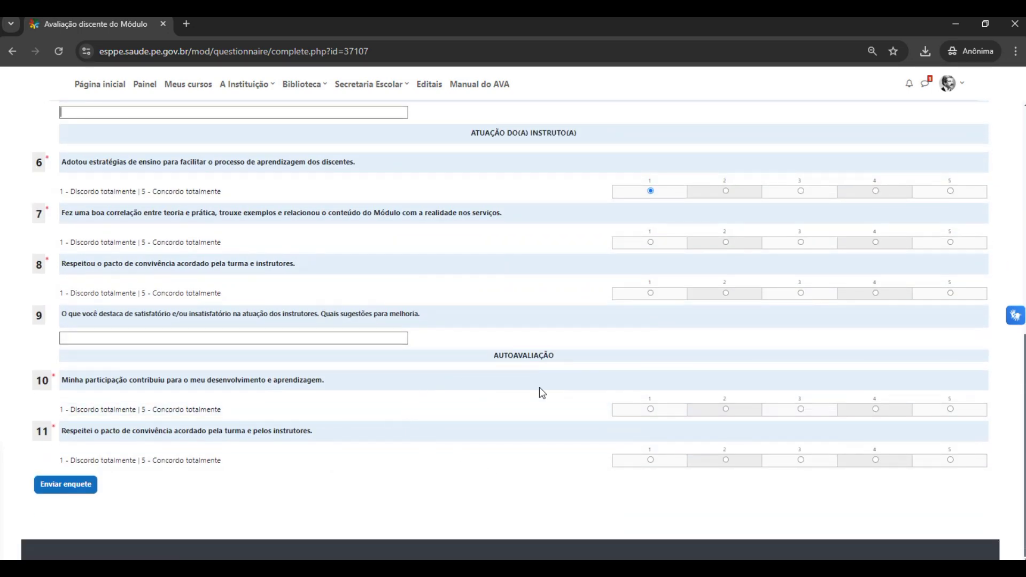
{"action": "scroll", "coordinate": [541, 390], "scroll_direction": "up", "scroll_amount": 7}
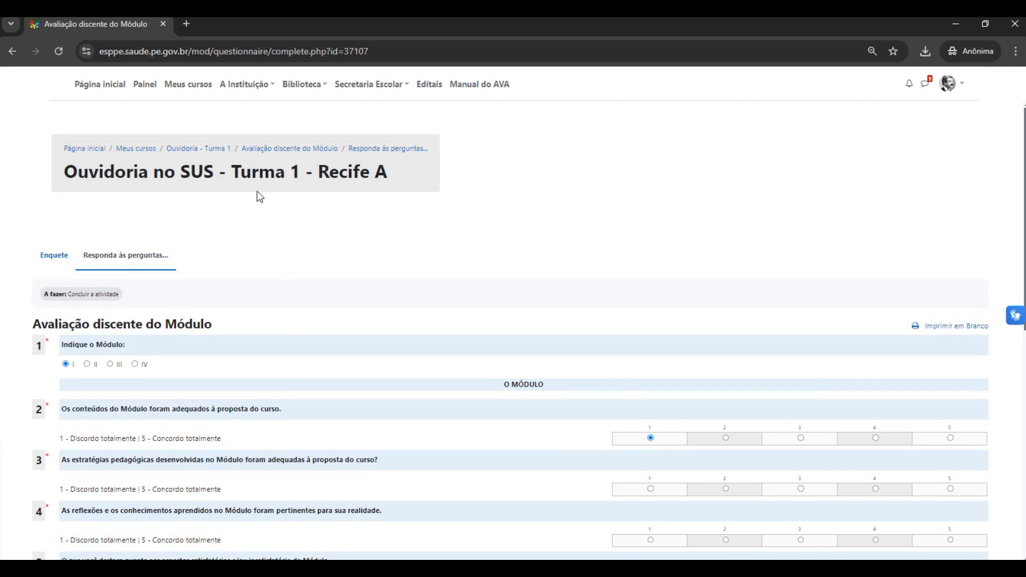
- Leave the questionnaire without submitting it and open the Materiais Didáticos folder in Módulo II from the course page
{"action": "left_click", "coordinate": [190, 155]}
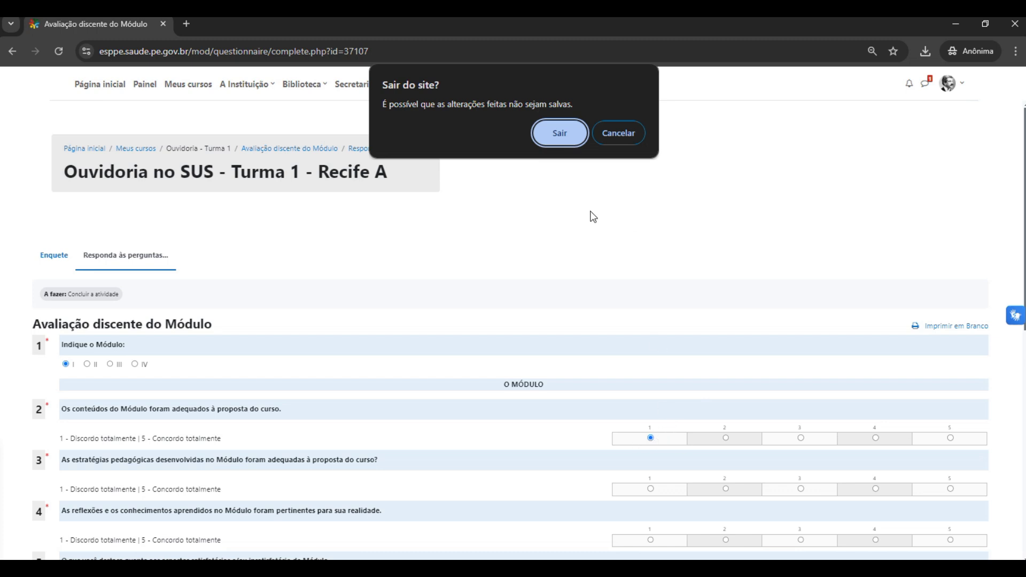
{"action": "left_click", "coordinate": [559, 134]}
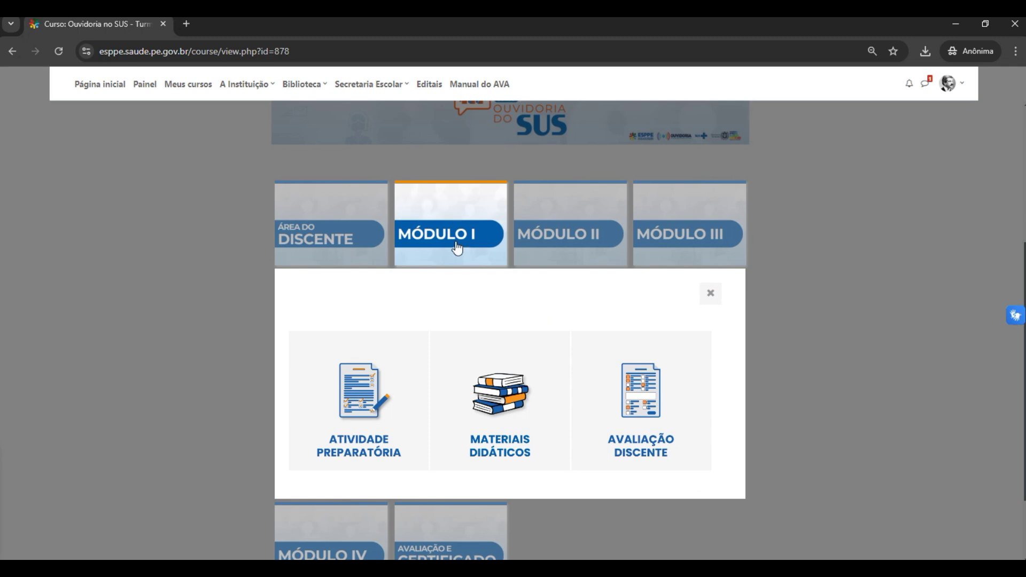
{"action": "left_click", "coordinate": [531, 249]}
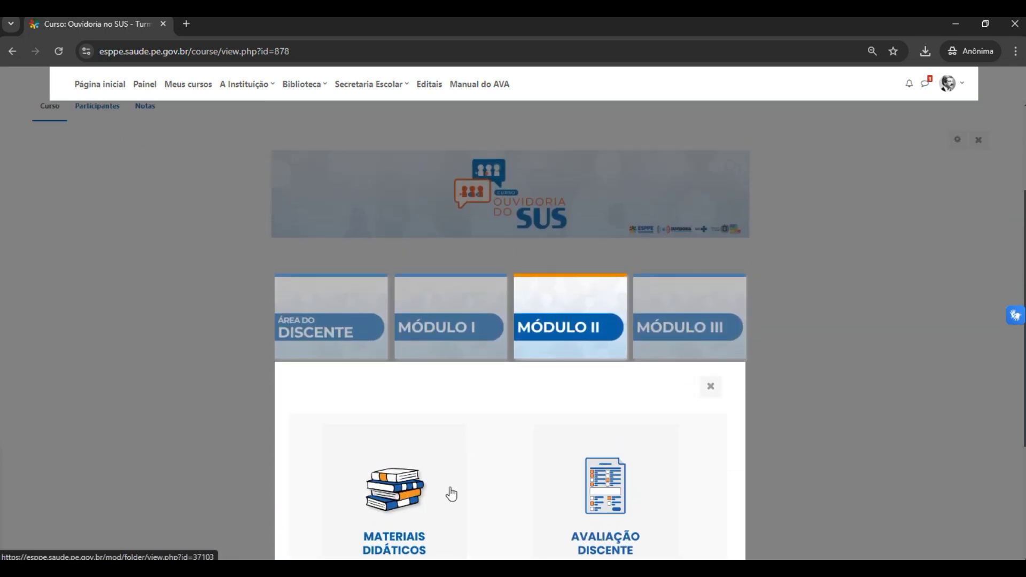
{"action": "scroll", "coordinate": [422, 465], "scroll_direction": "down", "scroll_amount": 1}
{"action": "left_click", "coordinate": [401, 441]}
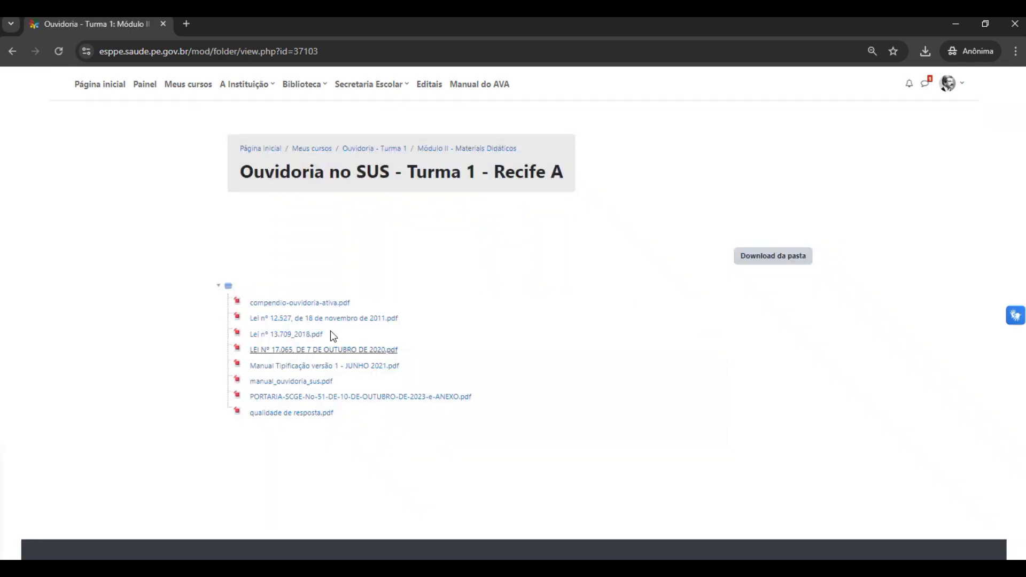
- Return to the course page, check the options in Módulo II and open the Materiais Didáticos folder in Módulo III
{"action": "left_click", "coordinate": [399, 150]}
{"action": "left_click", "coordinate": [539, 424]}
{"action": "scroll", "coordinate": [572, 520], "scroll_direction": "down", "scroll_amount": 1}
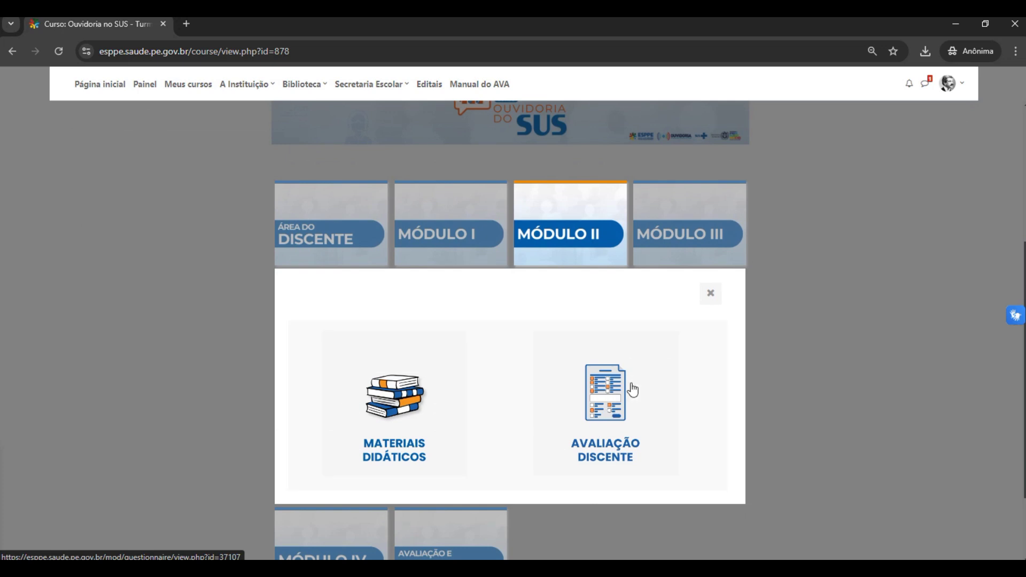
{"action": "left_click", "coordinate": [698, 238]}
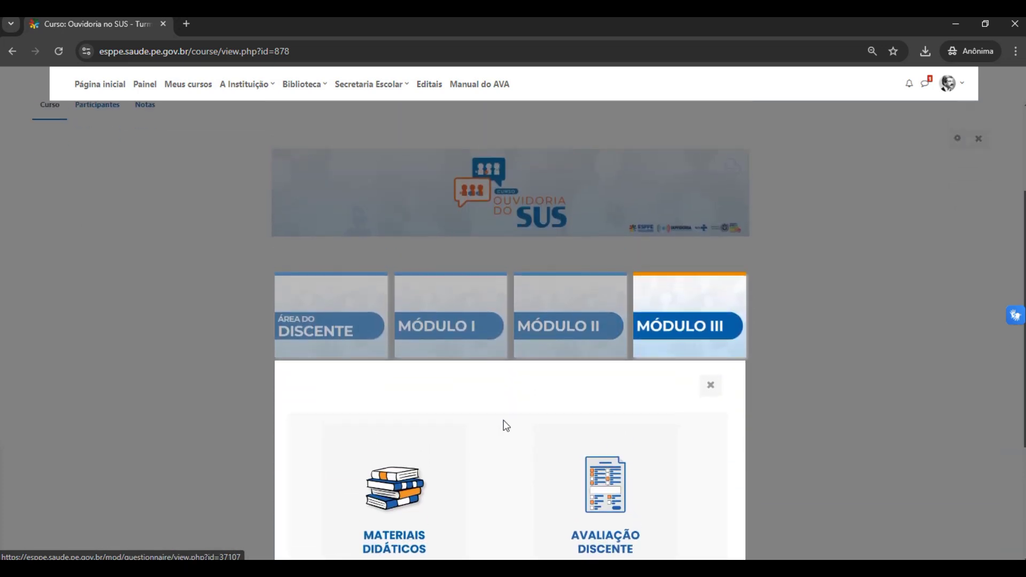
{"action": "left_click", "coordinate": [396, 432]}
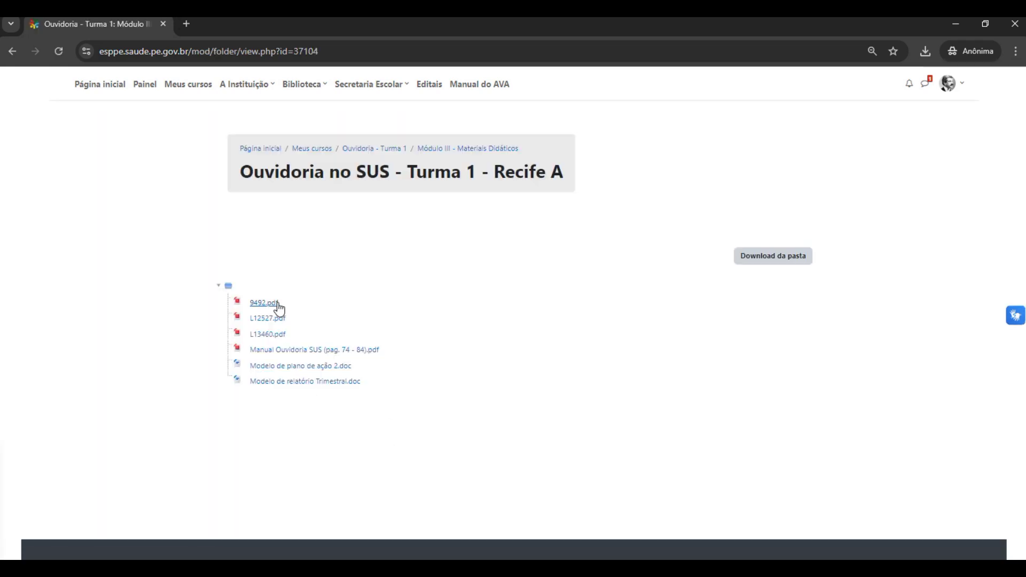
- Go back to the course page and open the Materiais Didáticos folder in Módulo IV
{"action": "left_click", "coordinate": [398, 150]}
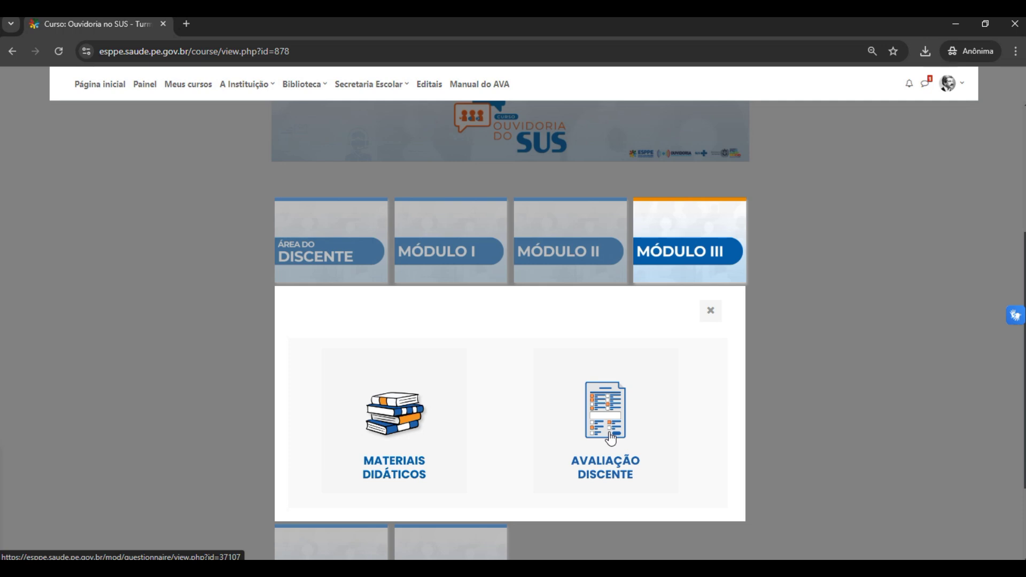
{"action": "scroll", "coordinate": [560, 425], "scroll_direction": "down", "scroll_amount": 2}
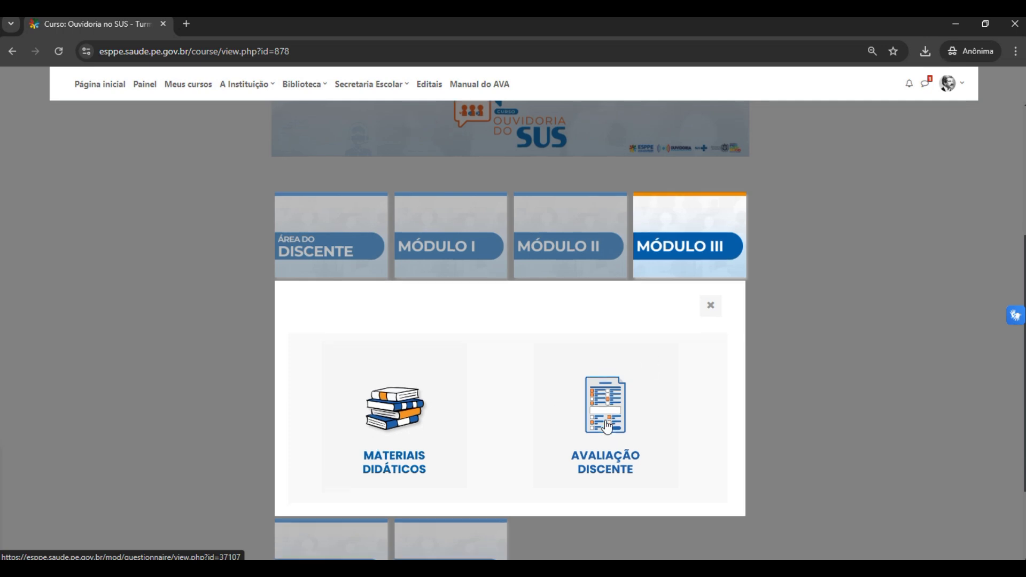
{"action": "left_click", "coordinate": [334, 447]}
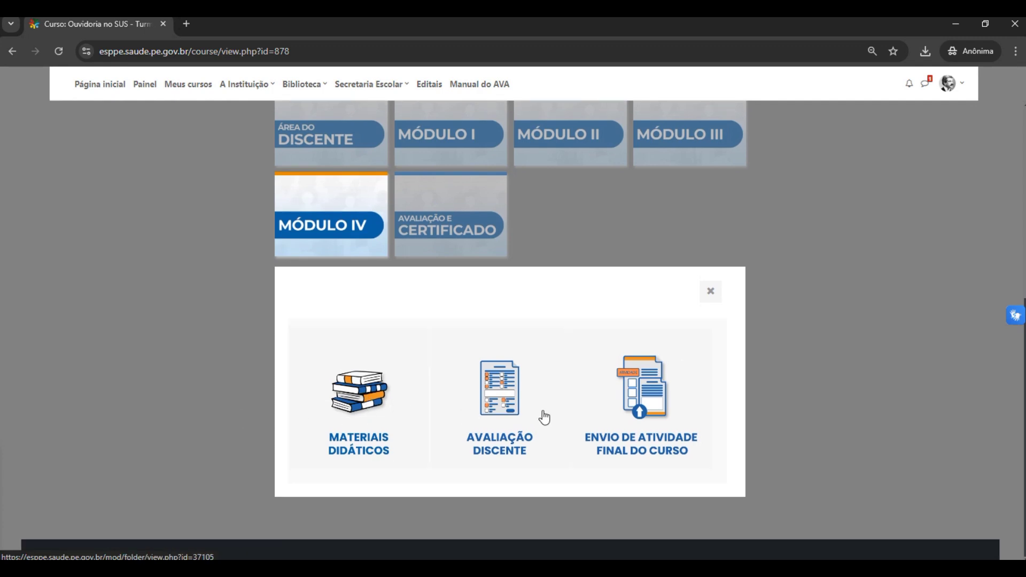
{"action": "left_click", "coordinate": [374, 402]}
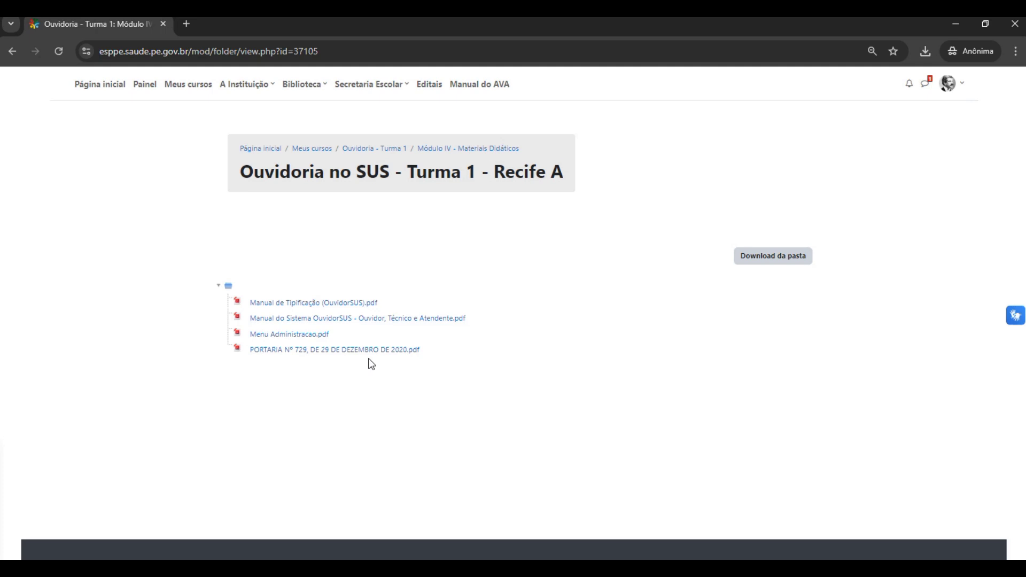
- Return to Módulo IV on the course page and open the Envio de Atividade Final do Curso page
{"action": "left_click", "coordinate": [387, 149]}
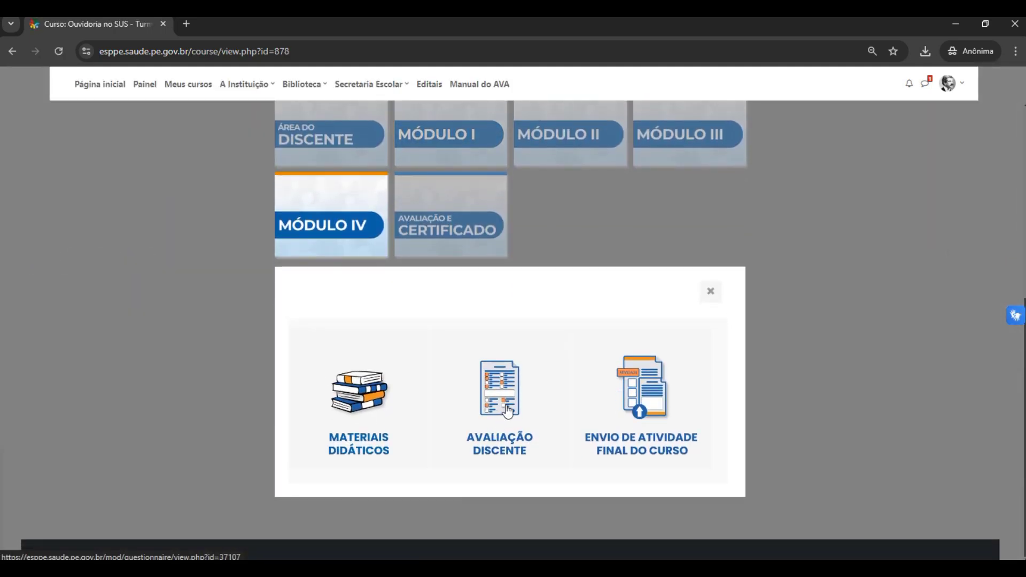
{"action": "left_click", "coordinate": [648, 395]}
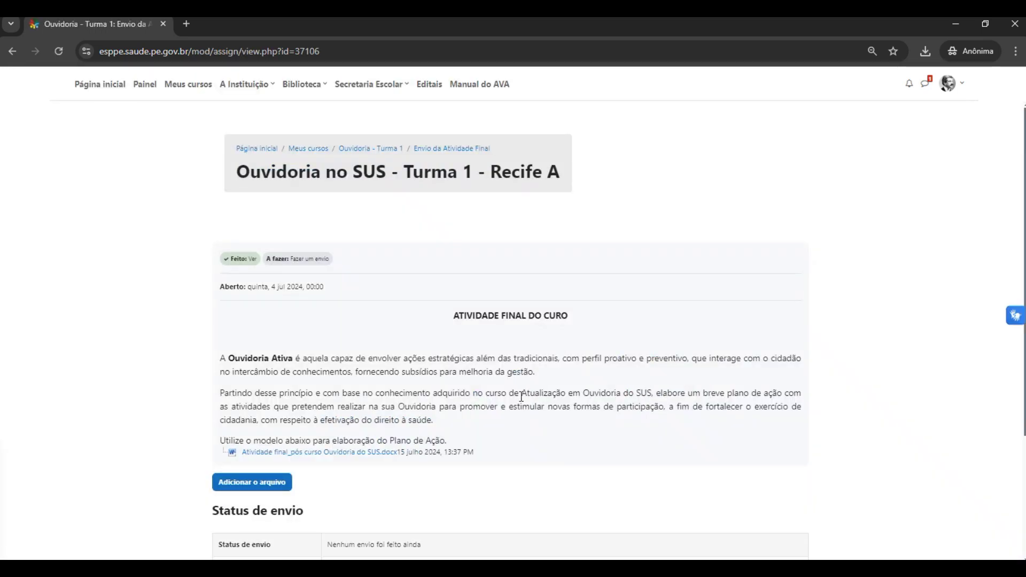
- Download the "Atividade final_pós curso Ouvidoria do SUS.docx" template to the Downloads folder and open it in Word
{"action": "scroll", "coordinate": [460, 382], "scroll_direction": "down", "scroll_amount": 1}
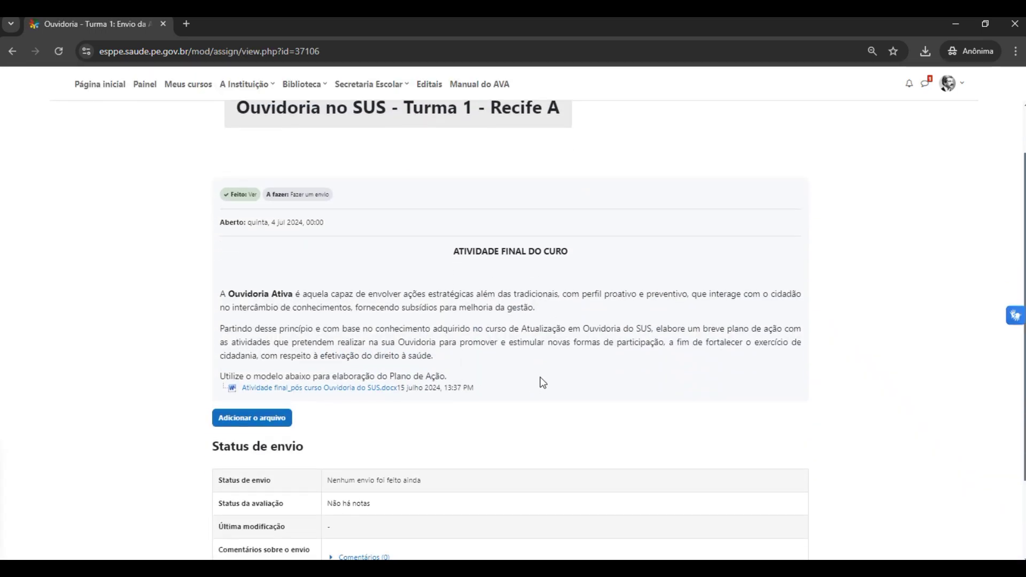
{"action": "scroll", "coordinate": [533, 339], "scroll_direction": "down", "scroll_amount": 1}
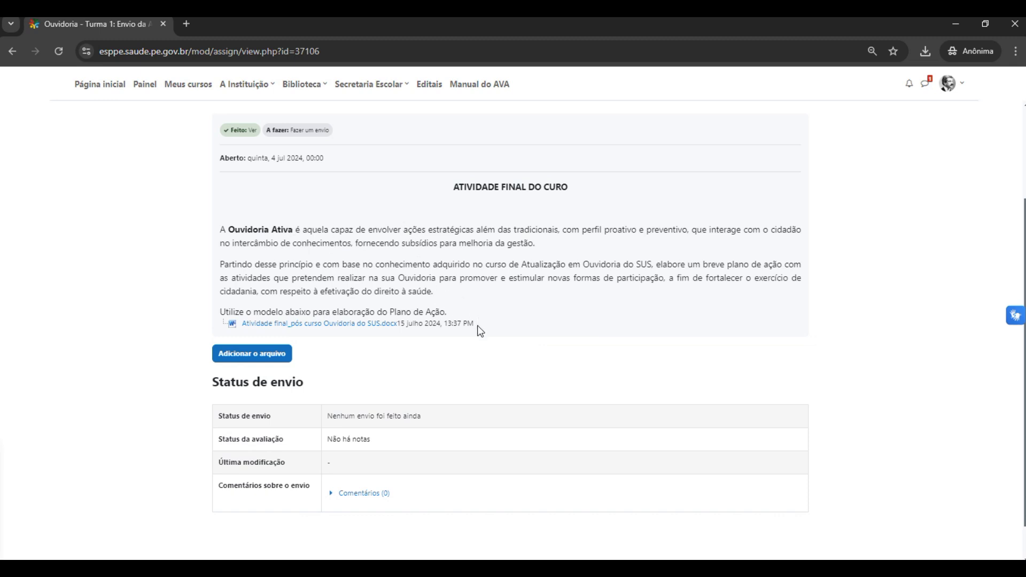
{"action": "left_click", "coordinate": [375, 330]}
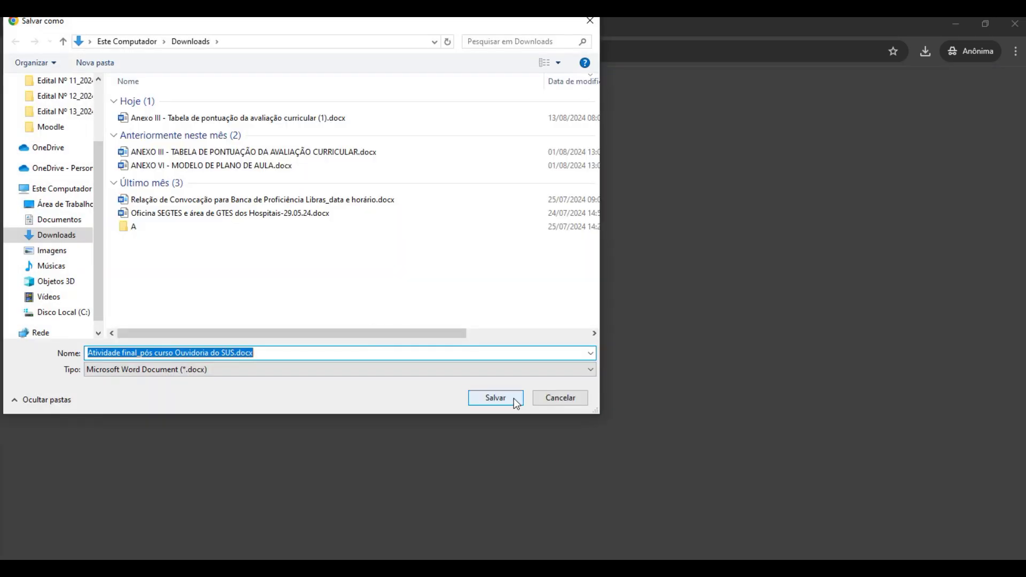
{"action": "left_click", "coordinate": [496, 398]}
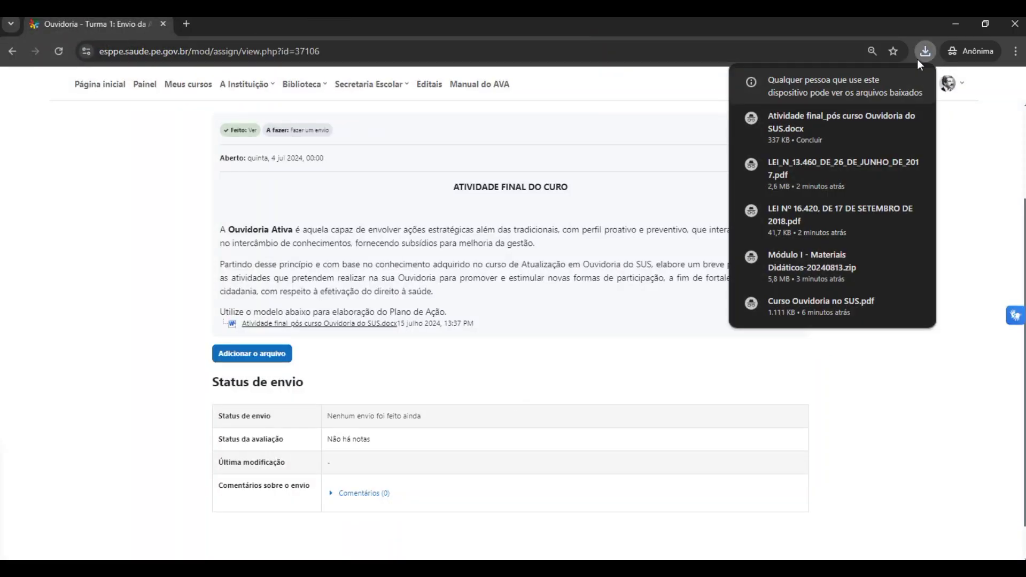
{"action": "left_click", "coordinate": [841, 119]}
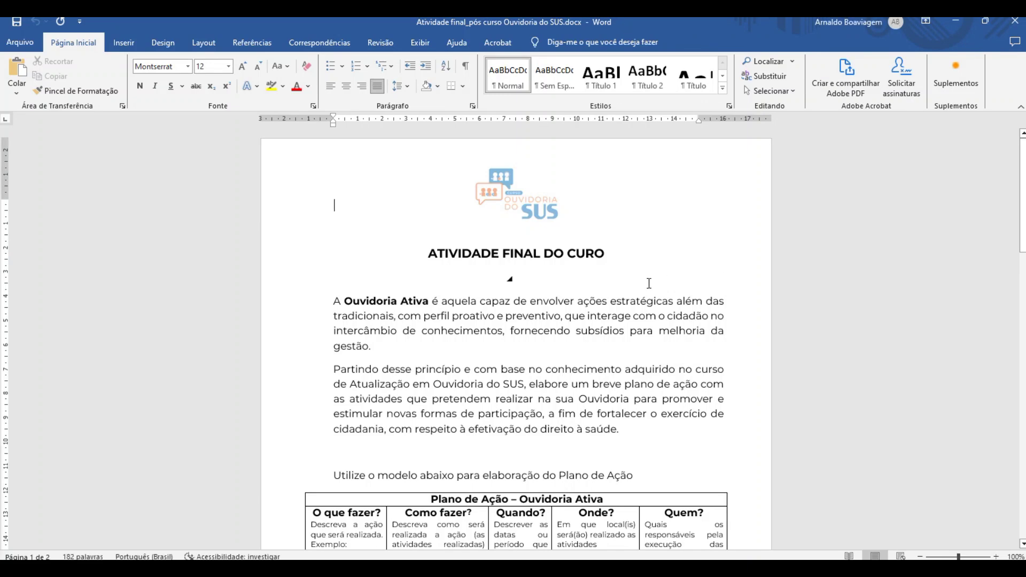
- Review the activity instructions and the "Plano de Ação – Ouvidoria Ativa" table in the template, and close the document
{"action": "scroll", "coordinate": [539, 296], "scroll_direction": "down", "scroll_amount": 2}
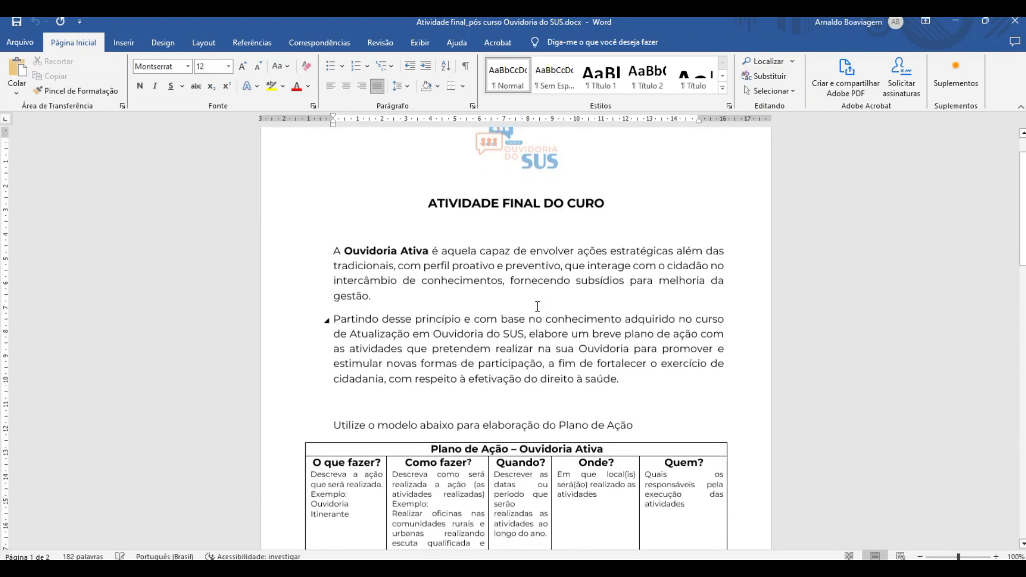
{"action": "scroll", "coordinate": [568, 331], "scroll_direction": "down", "scroll_amount": 4}
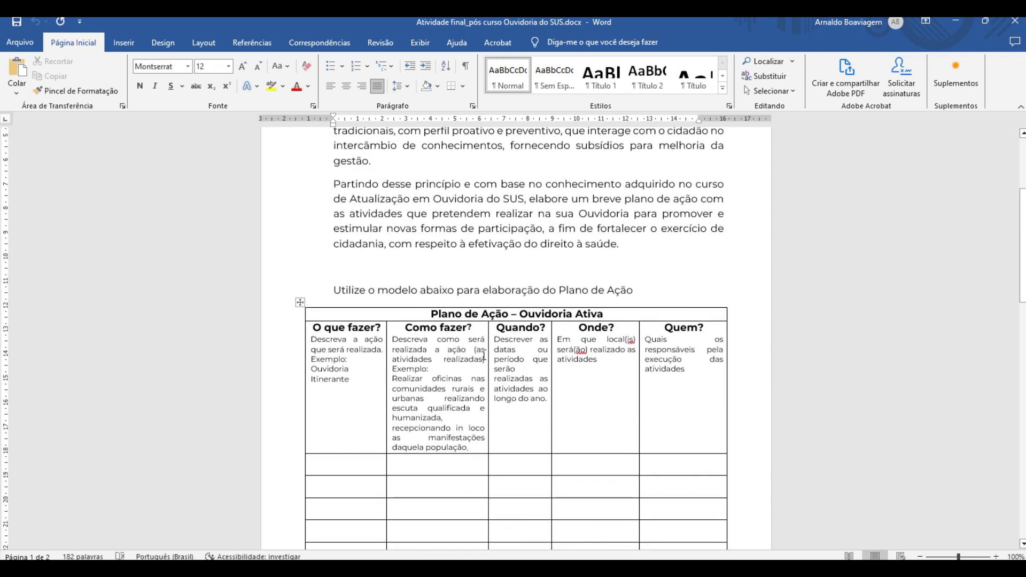
{"action": "scroll", "coordinate": [393, 357], "scroll_direction": "down", "scroll_amount": 1}
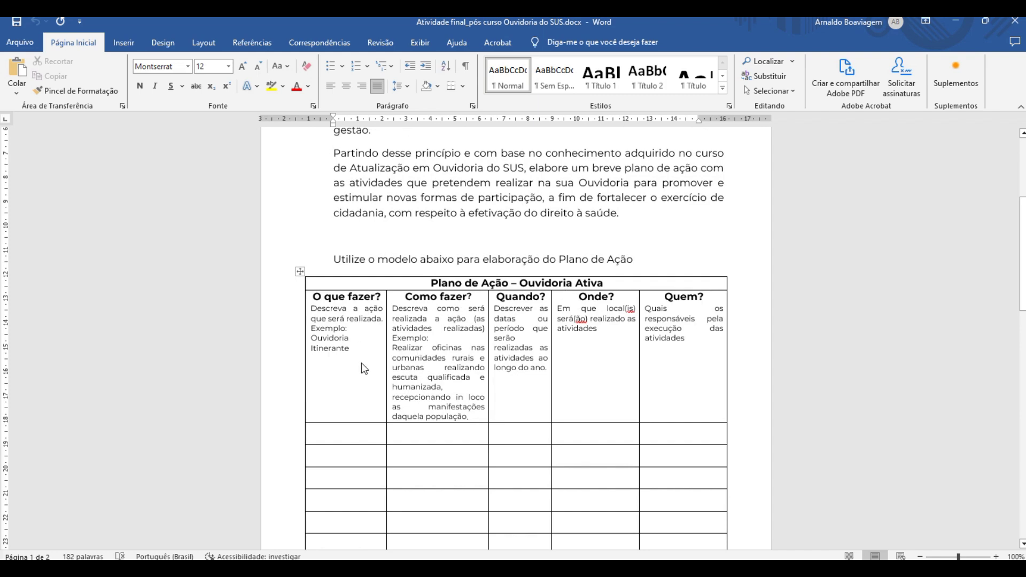
{"action": "scroll", "coordinate": [529, 364], "scroll_direction": "down", "scroll_amount": 4}
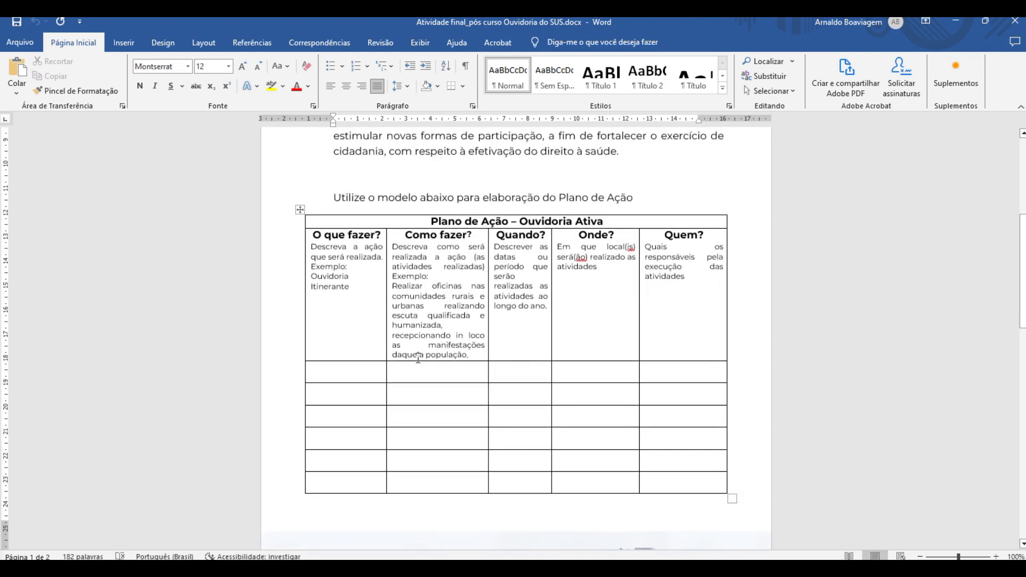
{"action": "scroll", "coordinate": [547, 404], "scroll_direction": "down", "scroll_amount": 8}
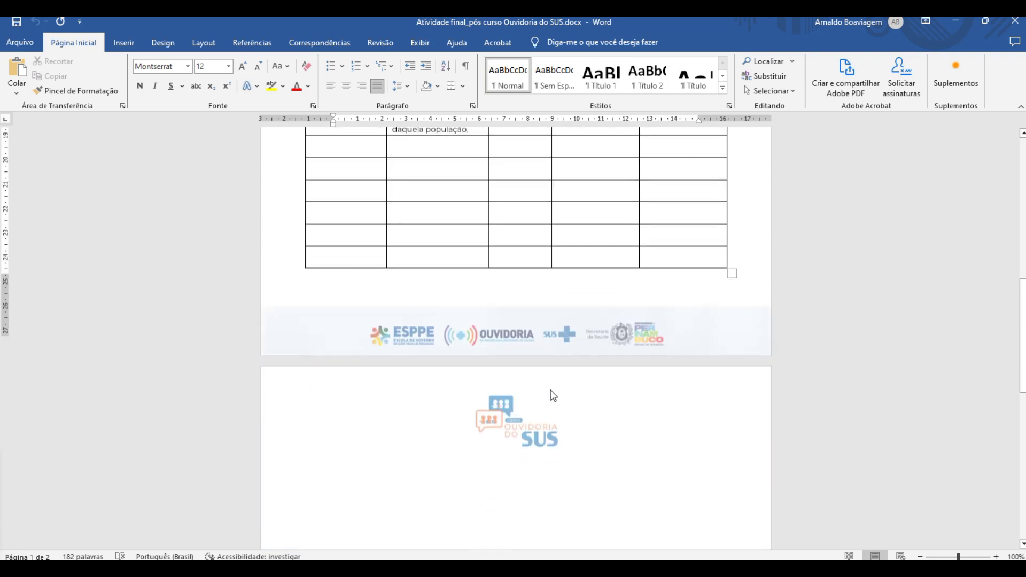
{"action": "scroll", "coordinate": [626, 408], "scroll_direction": "up", "scroll_amount": 12}
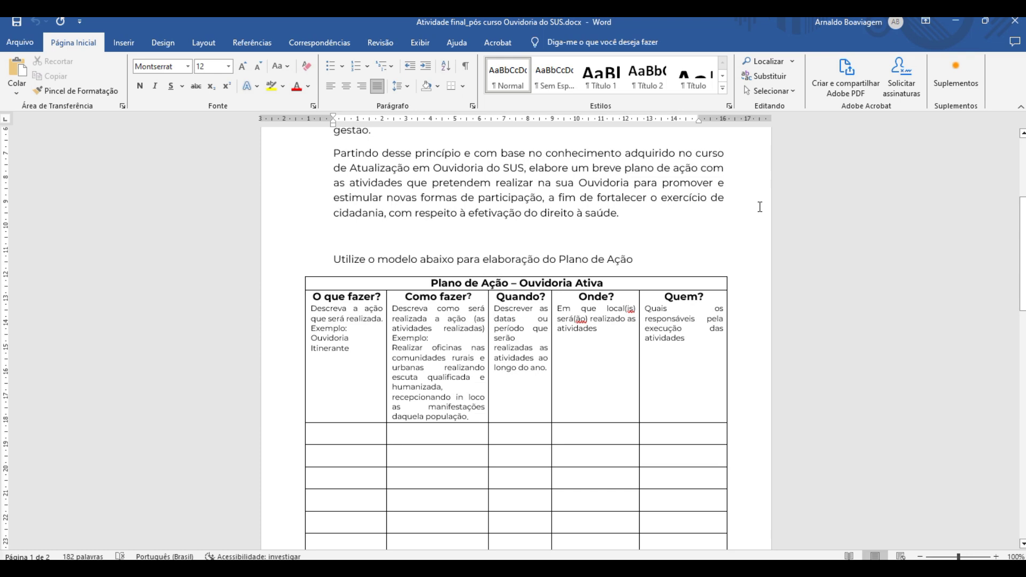
{"action": "left_click", "coordinate": [1012, 26]}
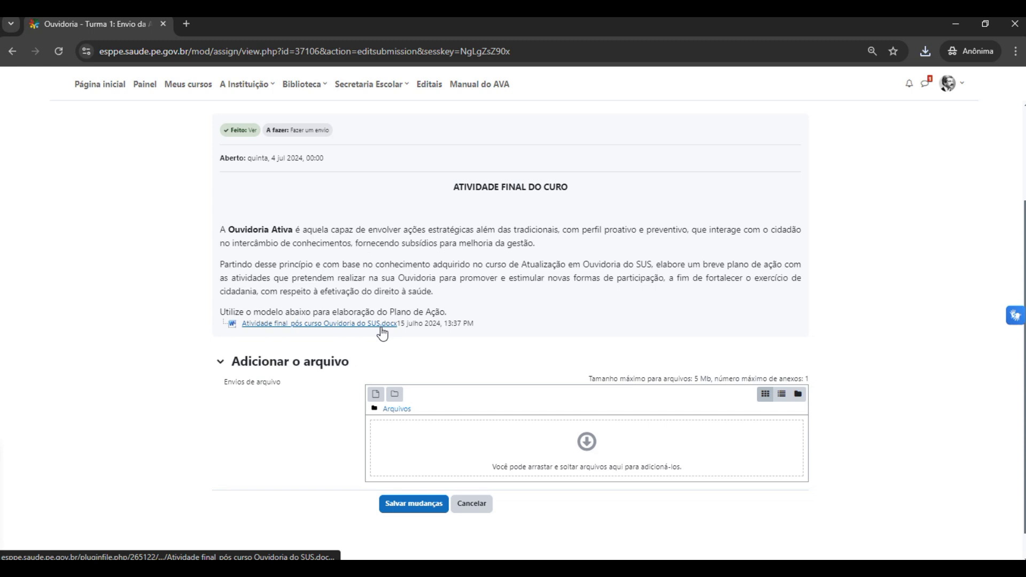
- While choosing the upload for the final activity, rename the template file in Downloads by adding a hyphen and the student's full name before .docx
{"action": "left_click", "coordinate": [586, 441]}
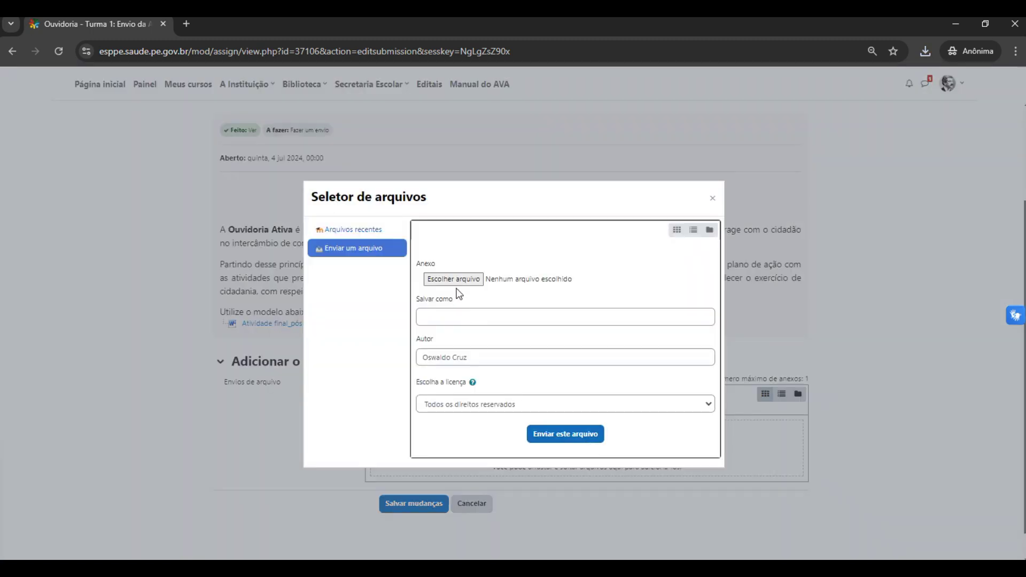
{"action": "left_click", "coordinate": [454, 279]}
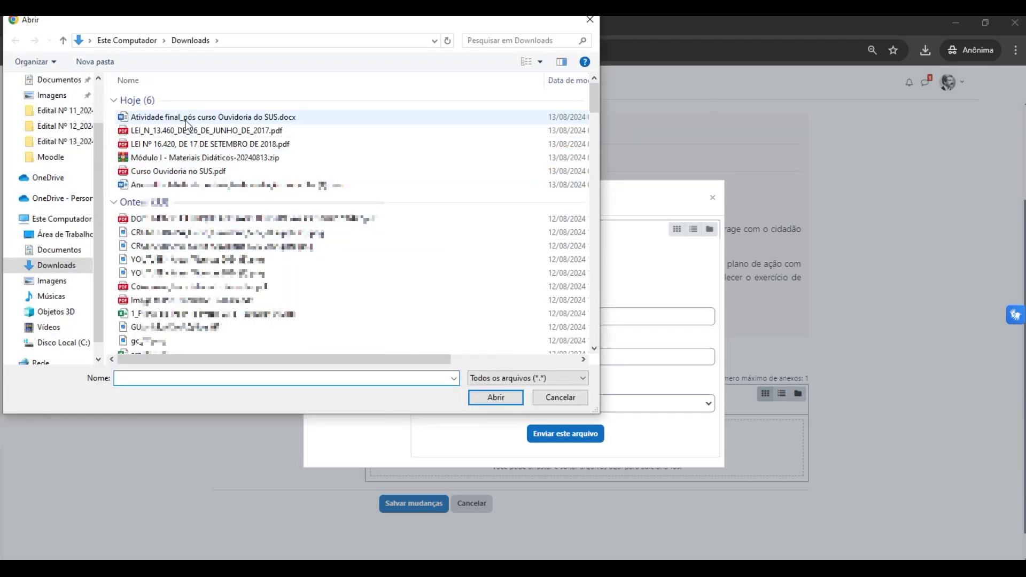
{"action": "left_click", "coordinate": [186, 117]}
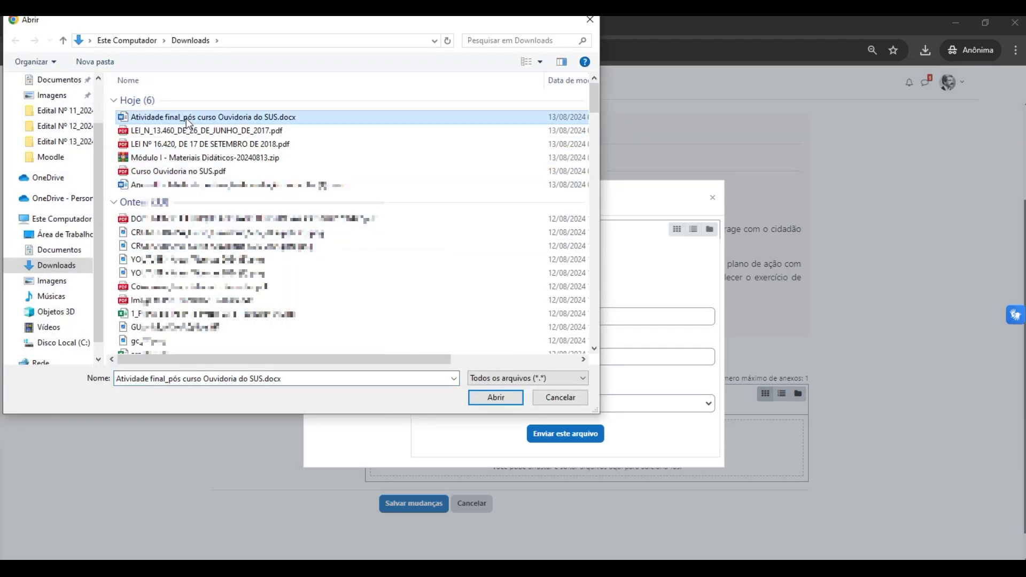
{"action": "left_click", "coordinate": [266, 116]}
{"action": "left_click", "coordinate": [279, 117]}
{"action": "type", "text": "- Arnaldo "}
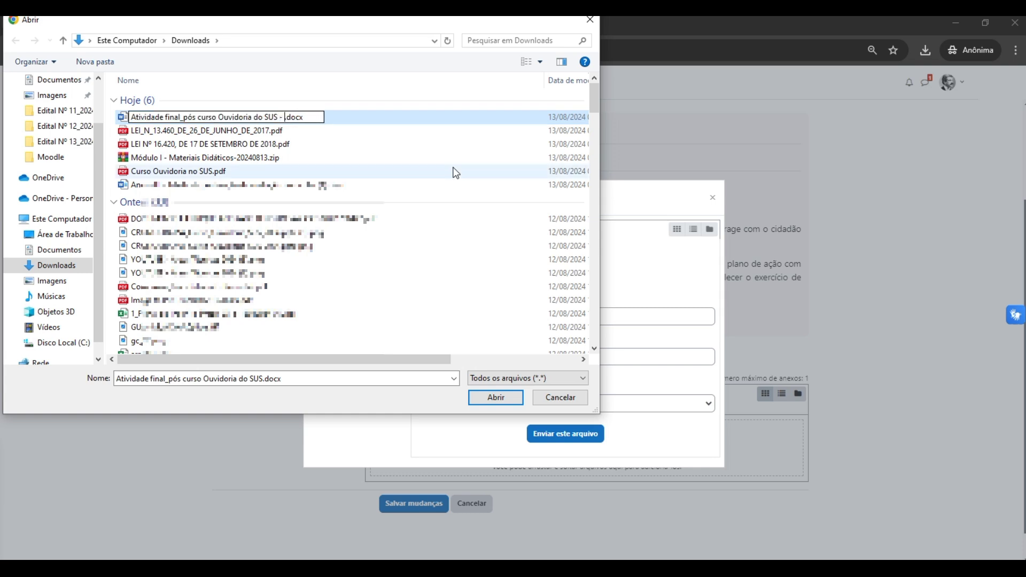
{"action": "type", "text": "Boaviagem"}
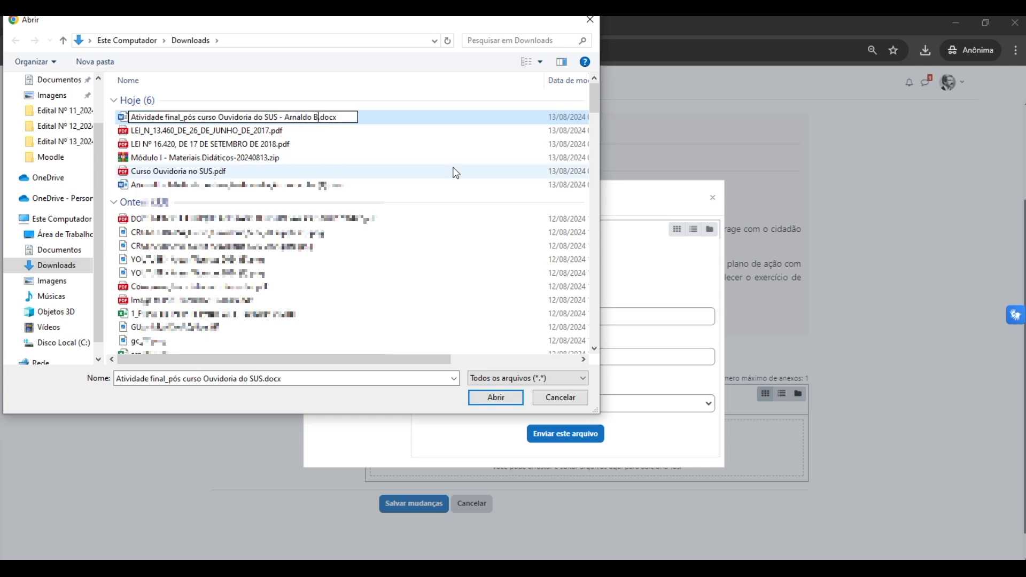
{"action": "key", "text": "Return"}
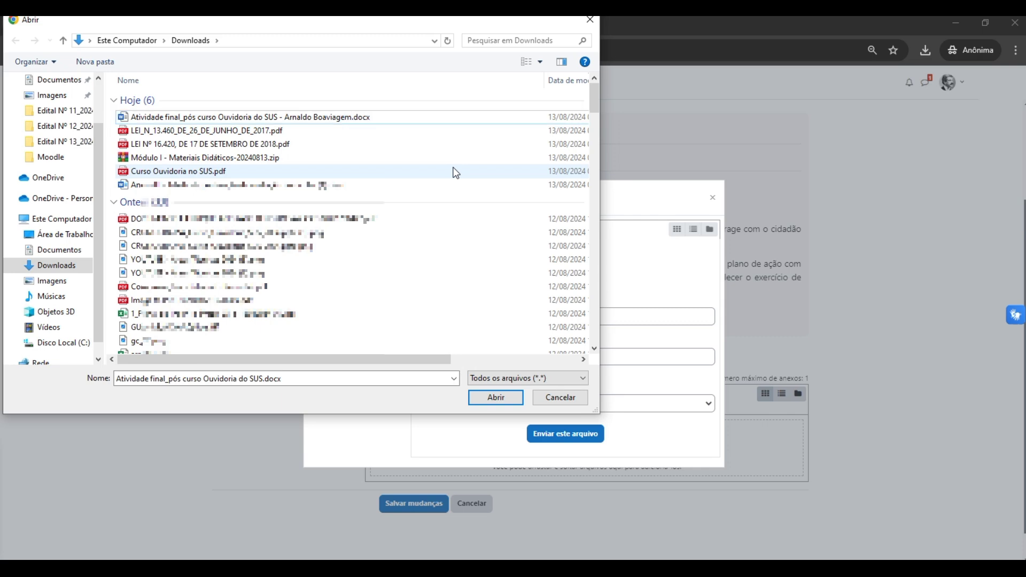
- Upload the renamed document to the final activity submission without editing its file details, and save the submission changes
{"action": "double_click", "coordinate": [371, 118]}
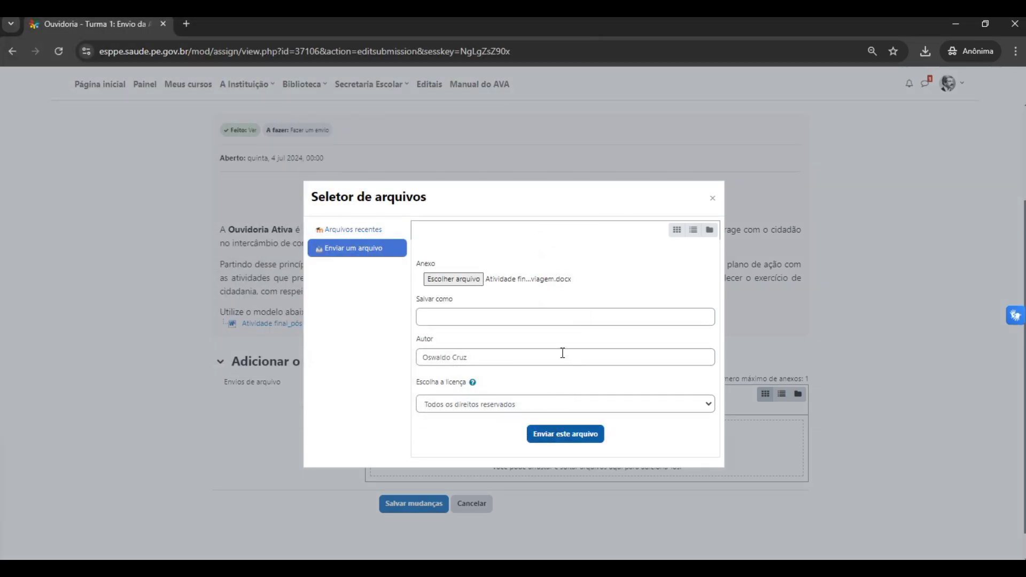
{"action": "left_click", "coordinate": [593, 436]}
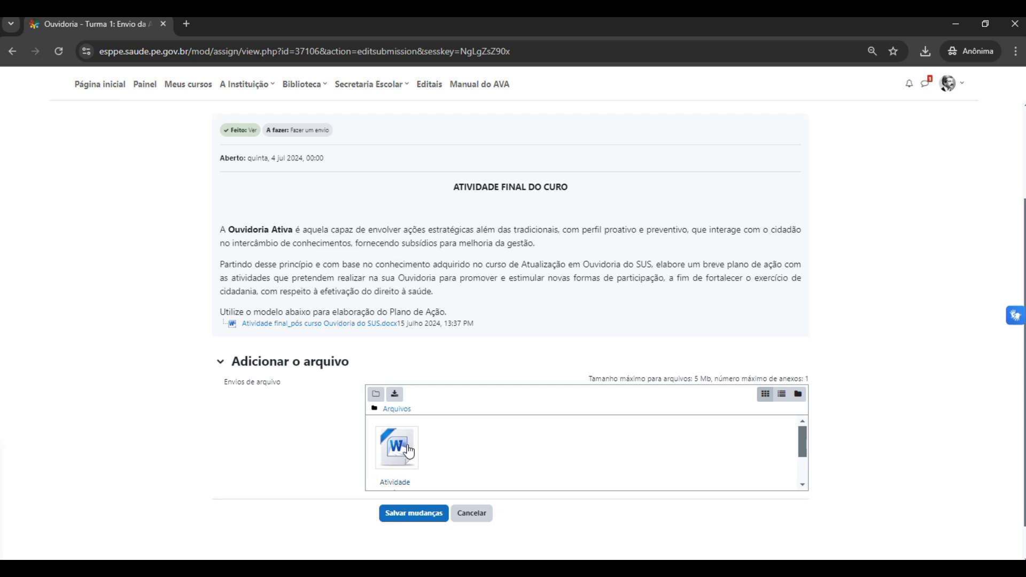
{"action": "scroll", "coordinate": [416, 516], "scroll_direction": "down", "scroll_amount": 1}
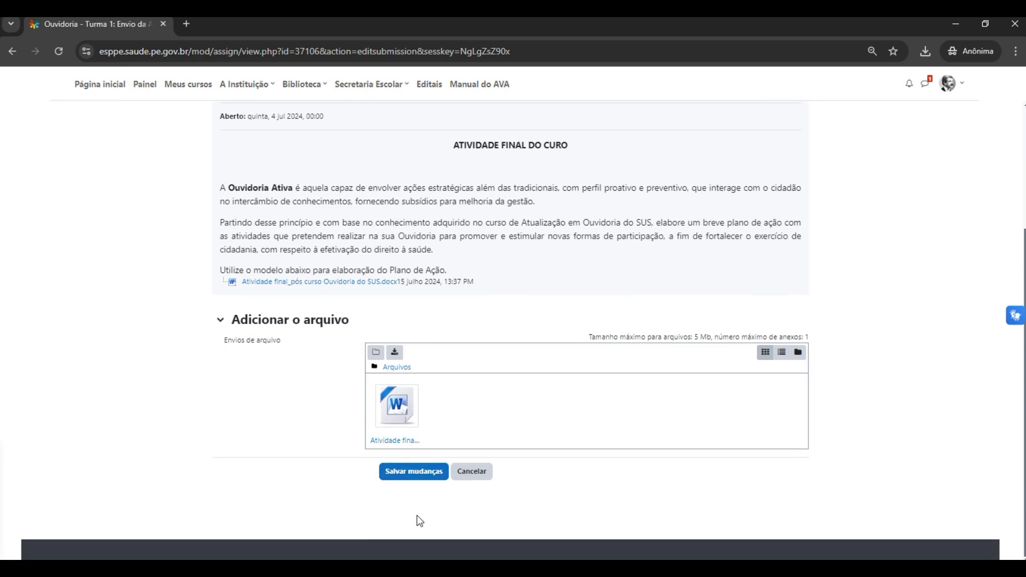
{"action": "scroll", "coordinate": [425, 478], "scroll_direction": "up", "scroll_amount": 1}
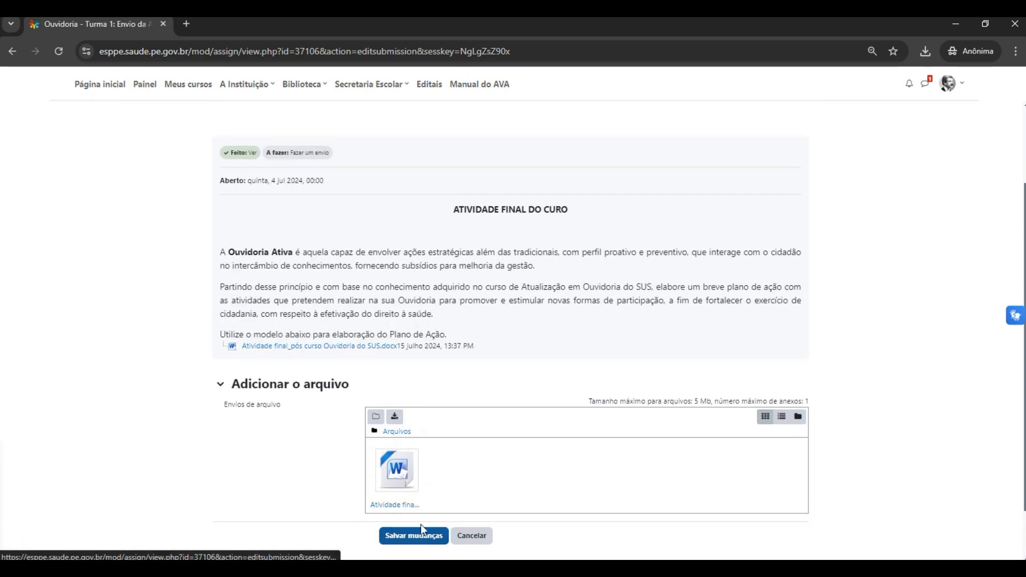
{"action": "scroll", "coordinate": [422, 541], "scroll_direction": "up", "scroll_amount": 1}
{"action": "left_click", "coordinate": [422, 539]}
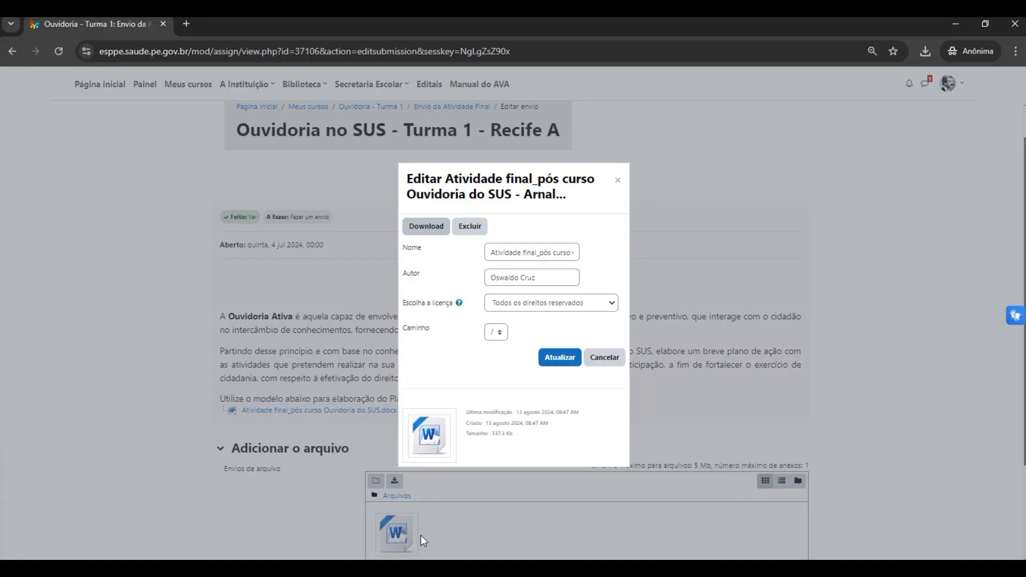
{"action": "left_click", "coordinate": [602, 358]}
{"action": "scroll", "coordinate": [529, 432], "scroll_direction": "down", "scroll_amount": 2}
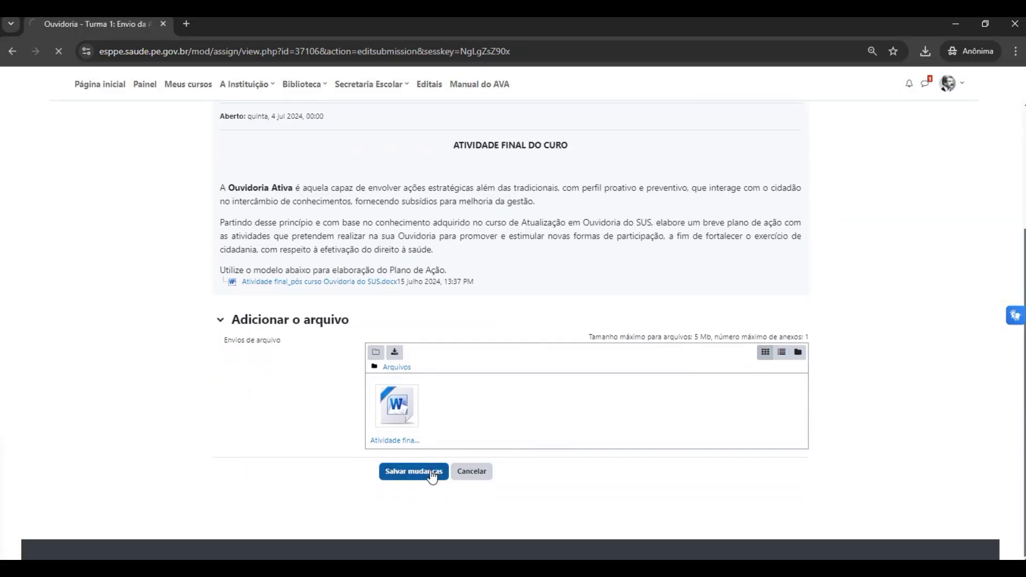
{"action": "scroll", "coordinate": [460, 374], "scroll_direction": "down", "scroll_amount": 3}
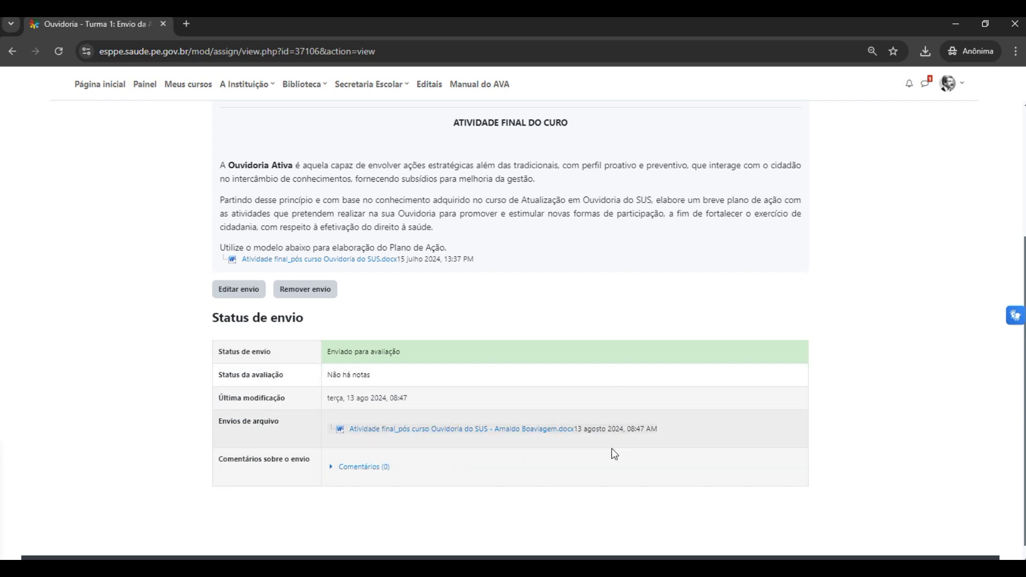
{"action": "scroll", "coordinate": [532, 394], "scroll_direction": "up", "scroll_amount": 3}
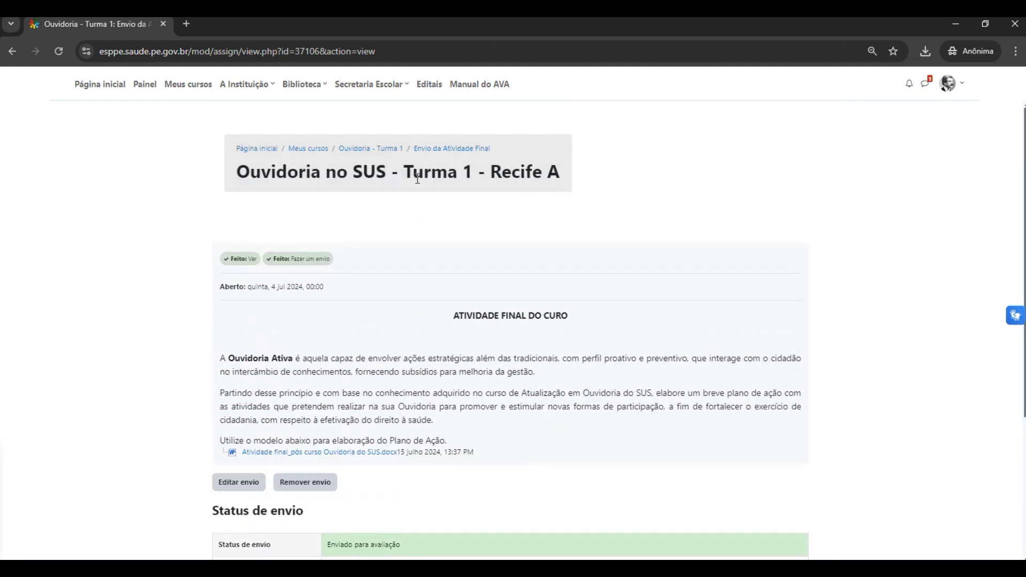
- Return to the course page and open Avaliação do Curso in the Avaliação e Certificado section
{"action": "left_click", "coordinate": [369, 149]}
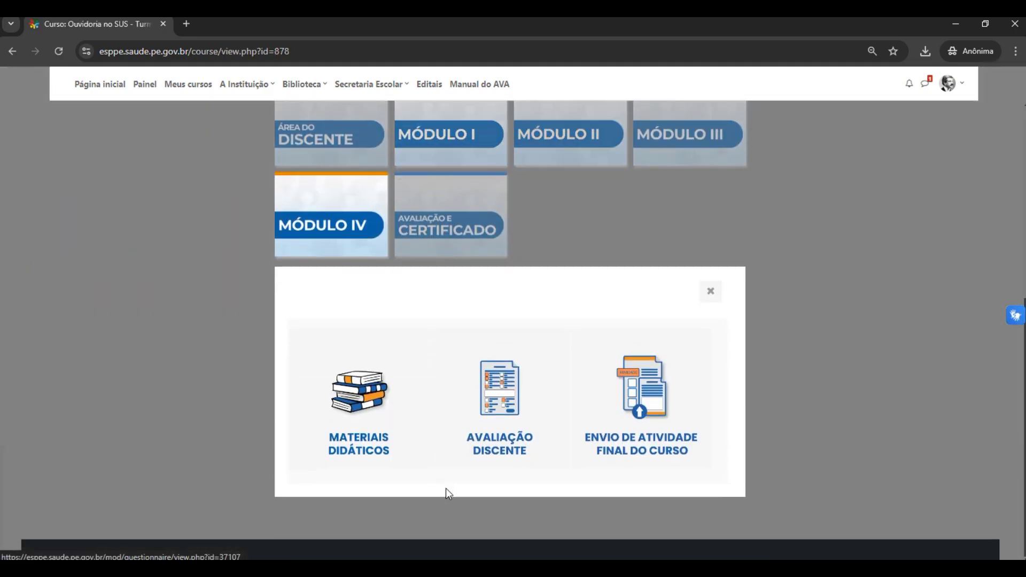
{"action": "left_click", "coordinate": [453, 234]}
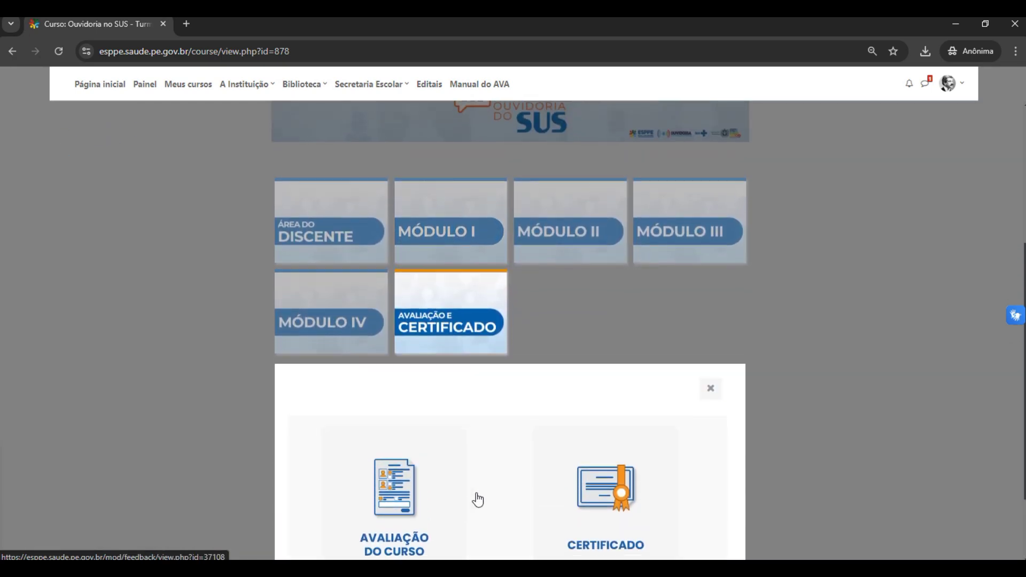
{"action": "scroll", "coordinate": [476, 499], "scroll_direction": "down", "scroll_amount": 1}
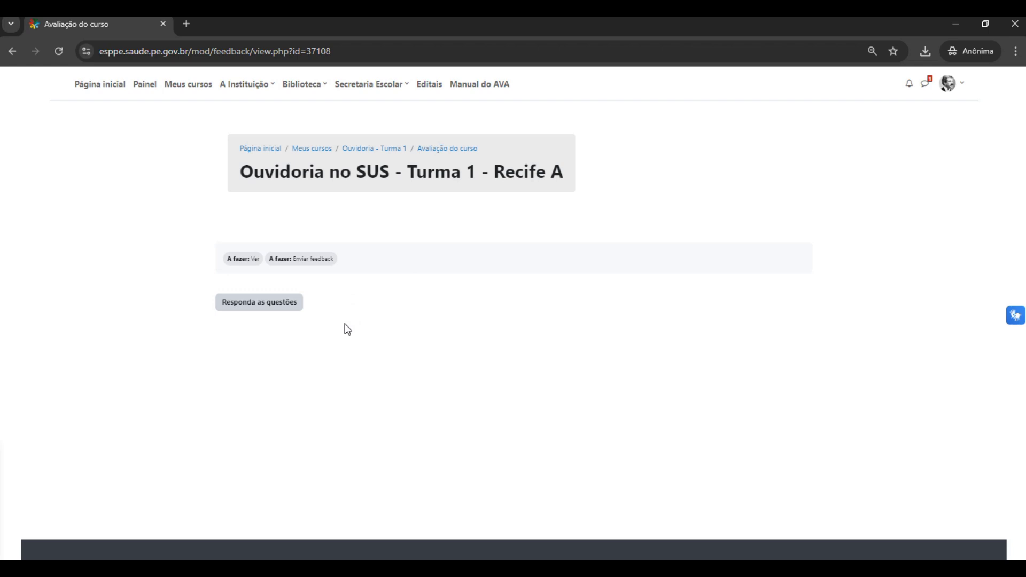
- Open the course evaluation questions, review them down to the suggestions field, and return to the course page without submitting answers
{"action": "left_click", "coordinate": [278, 311]}
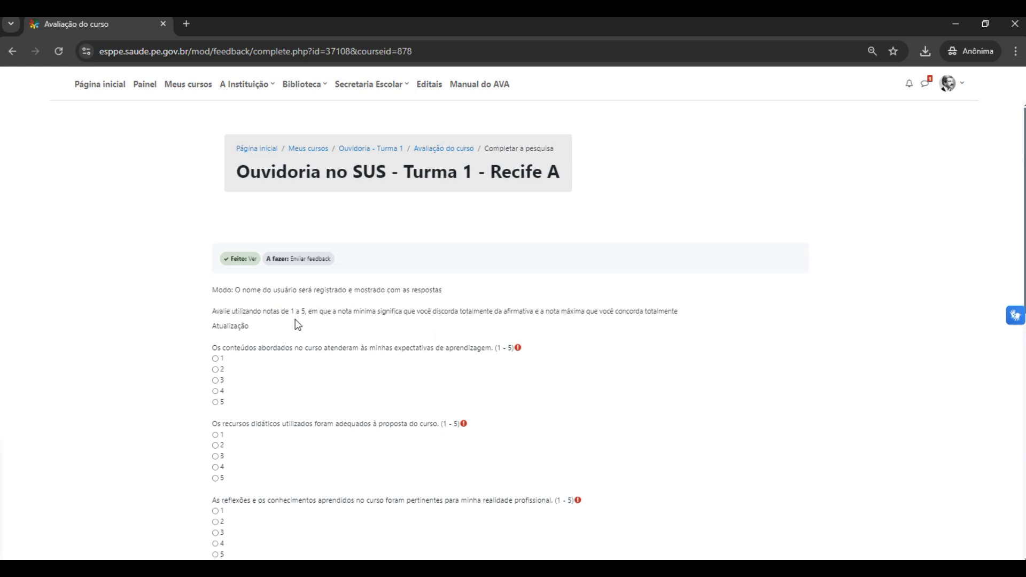
{"action": "scroll", "coordinate": [309, 321], "scroll_direction": "down", "scroll_amount": 5}
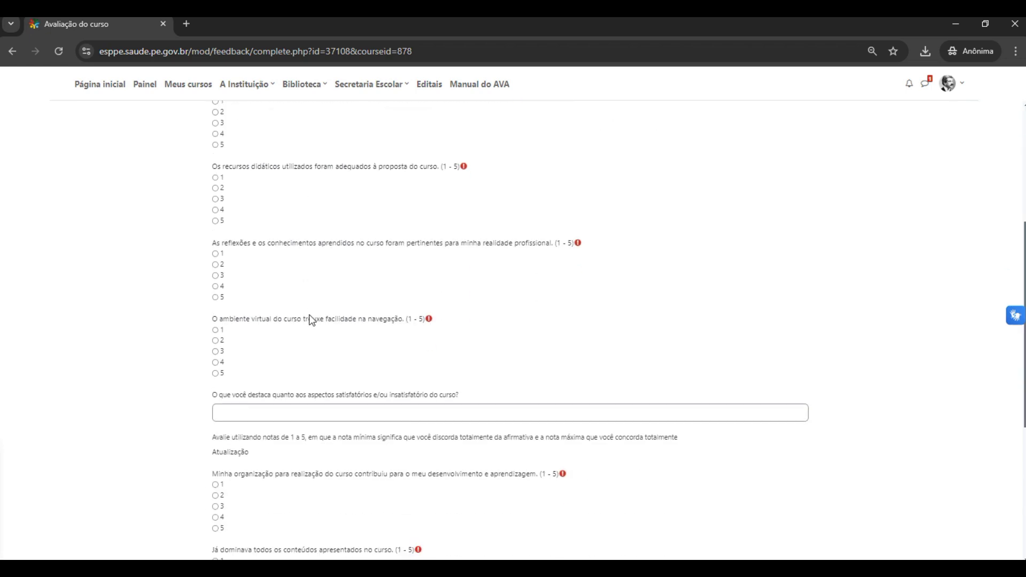
{"action": "scroll", "coordinate": [314, 317], "scroll_direction": "up", "scroll_amount": 2}
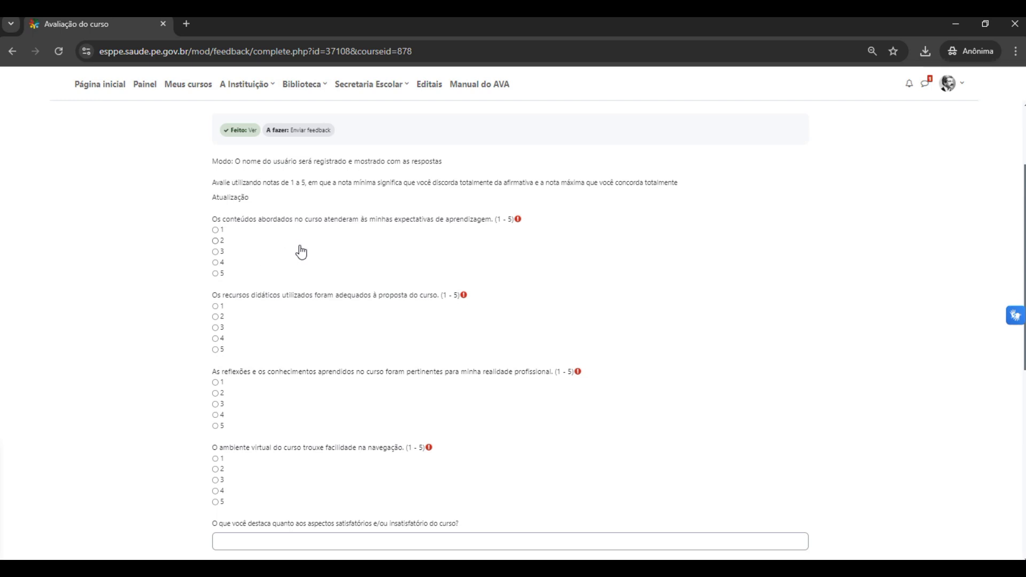
{"action": "scroll", "coordinate": [369, 271], "scroll_direction": "down", "scroll_amount": 6}
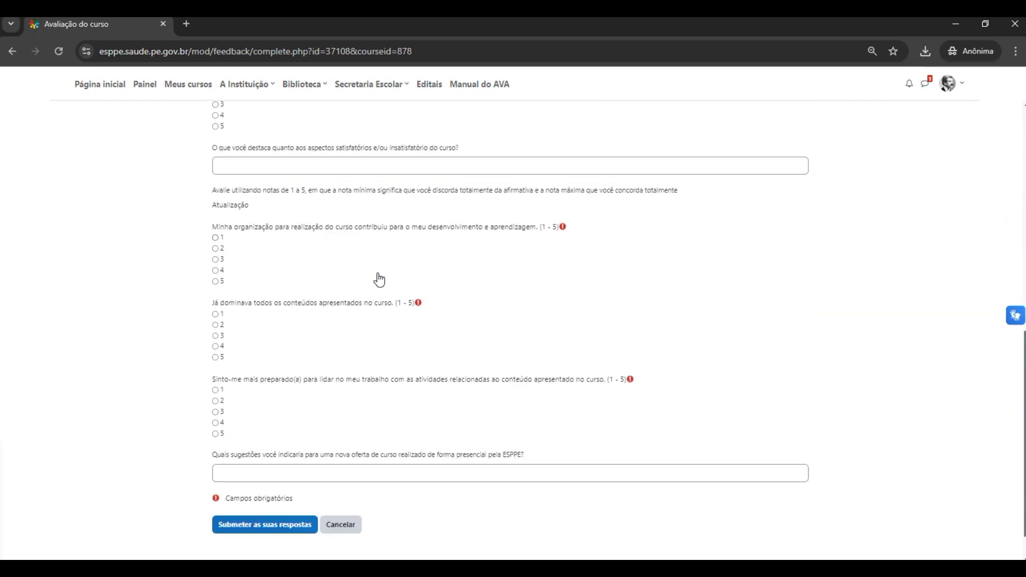
{"action": "scroll", "coordinate": [379, 279], "scroll_direction": "down", "scroll_amount": 1}
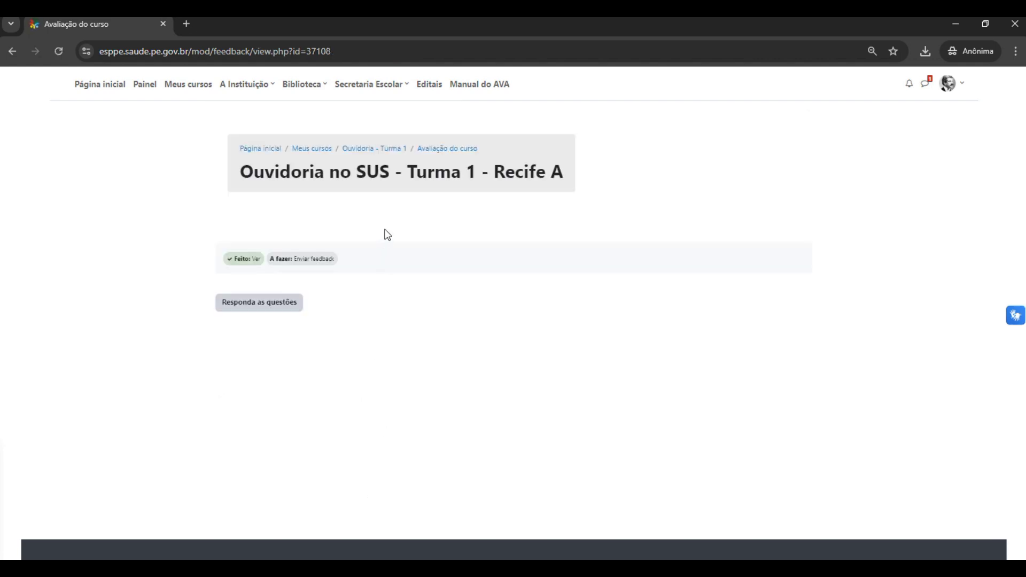
{"action": "left_click", "coordinate": [363, 149]}
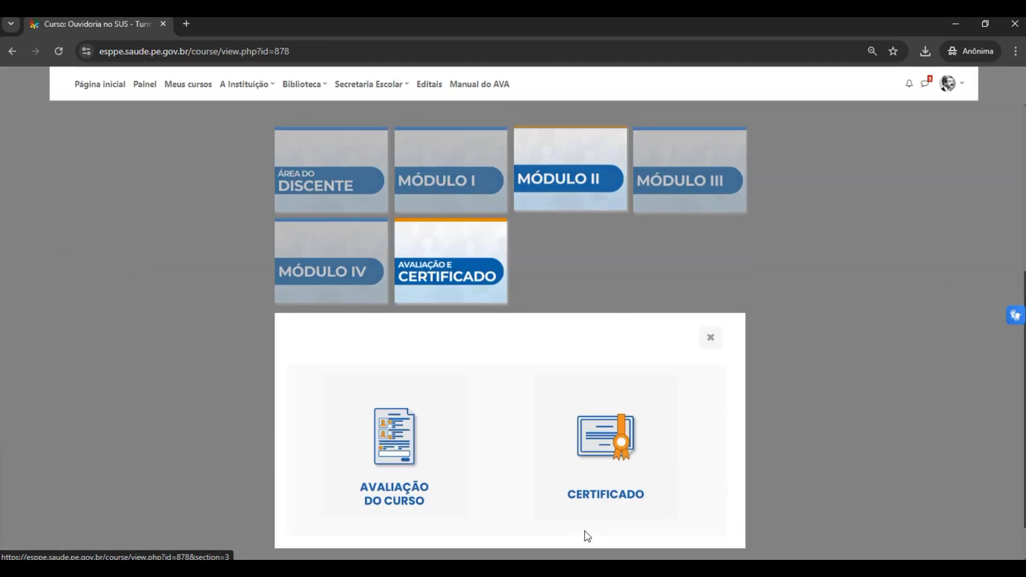
- View the items in the Área do Discente section and the activities in the Módulo IV section
{"action": "scroll", "coordinate": [587, 536], "scroll_direction": "down", "scroll_amount": 1}
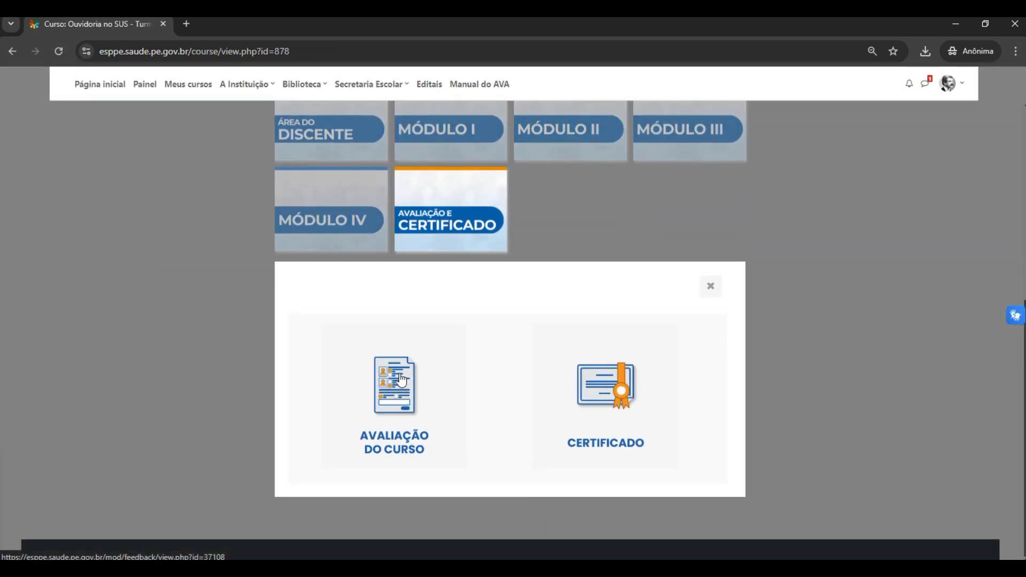
{"action": "scroll", "coordinate": [402, 396], "scroll_direction": "up", "scroll_amount": 1}
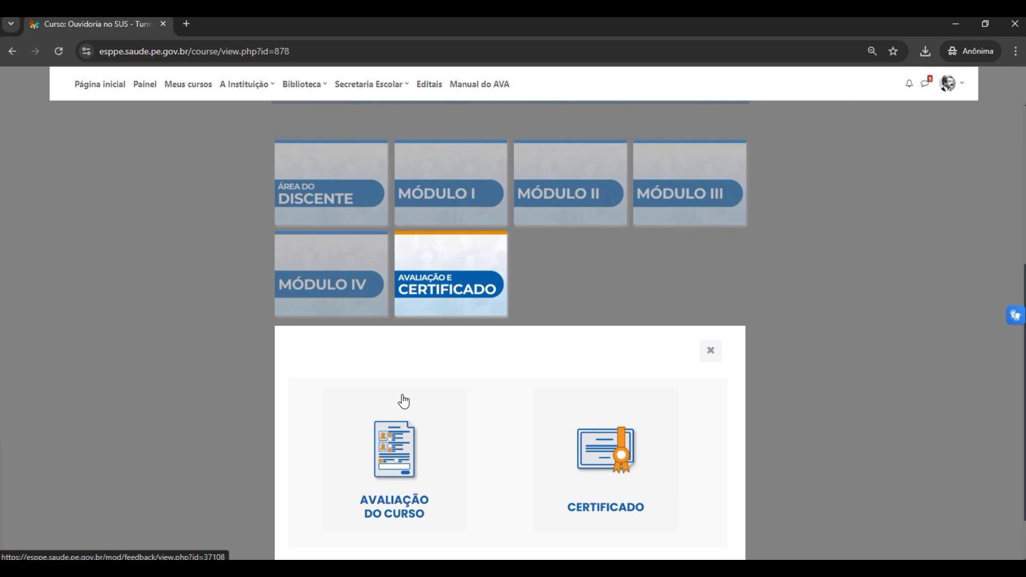
{"action": "left_click", "coordinate": [339, 212]}
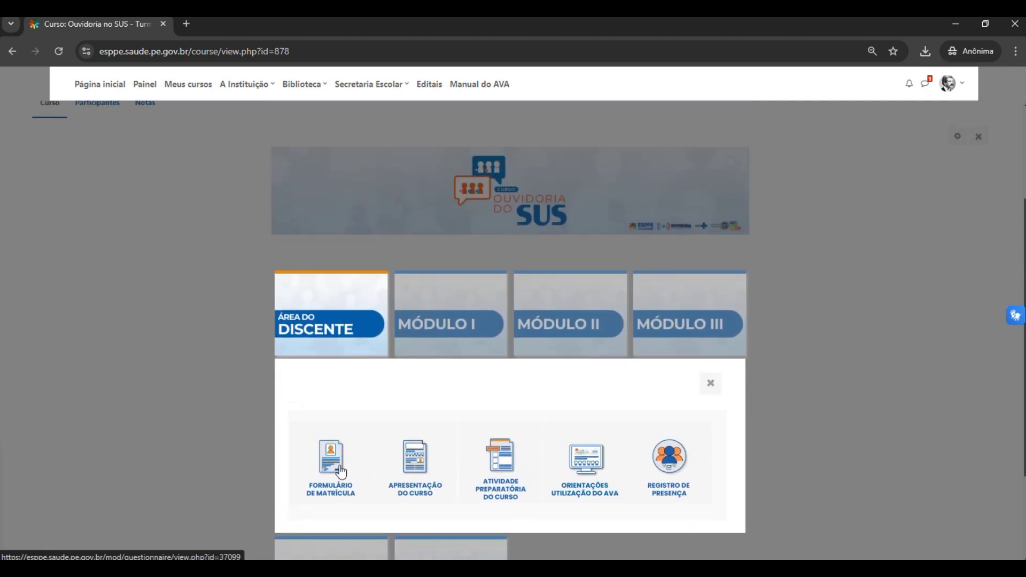
{"action": "scroll", "coordinate": [340, 470], "scroll_direction": "down", "scroll_amount": 2}
{"action": "left_click", "coordinate": [348, 541]}
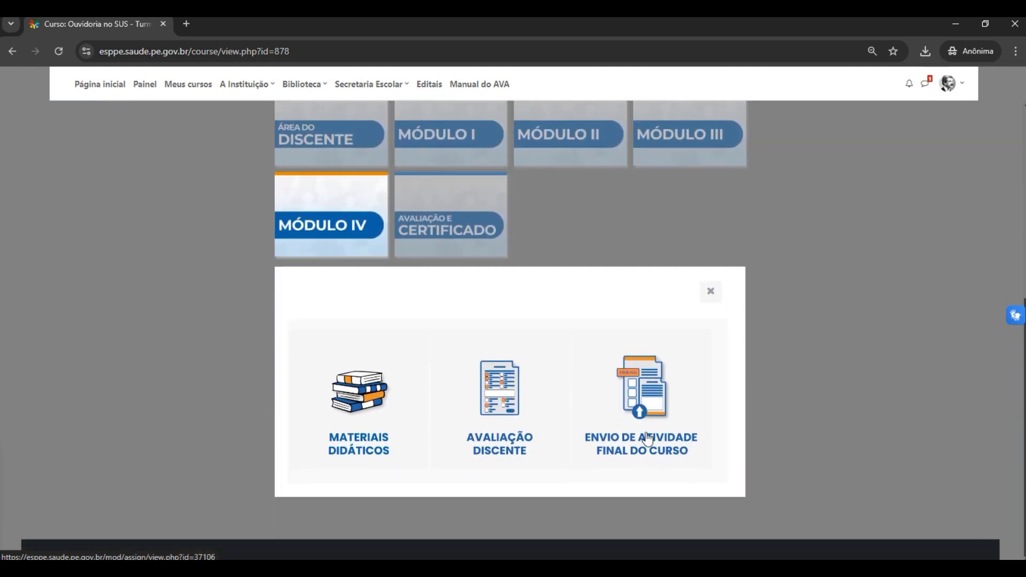
- Open Certificado in the Avaliação e Certificado section and view the certificate's availability conditions
{"action": "left_click", "coordinate": [467, 227]}
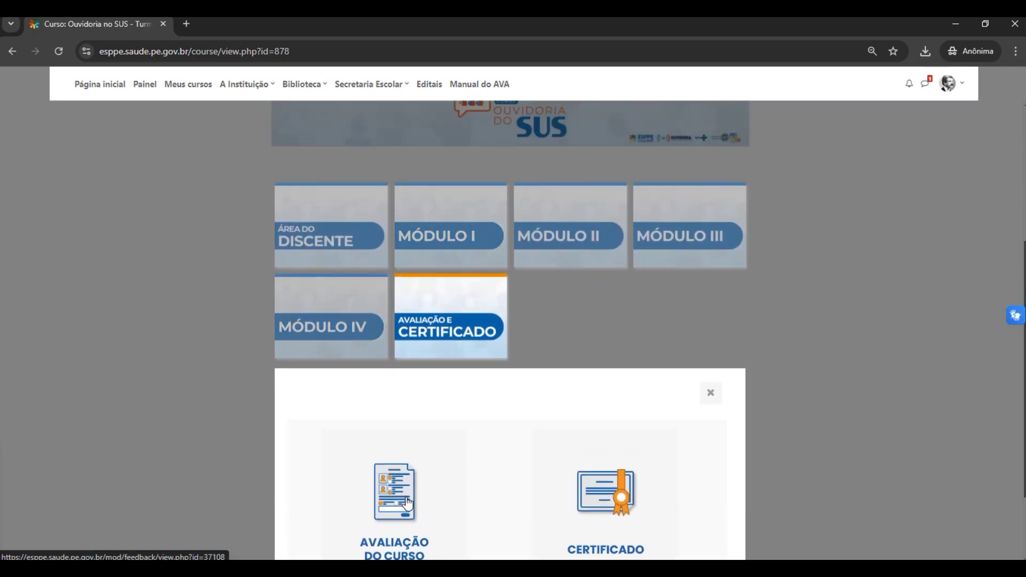
{"action": "left_click", "coordinate": [617, 504]}
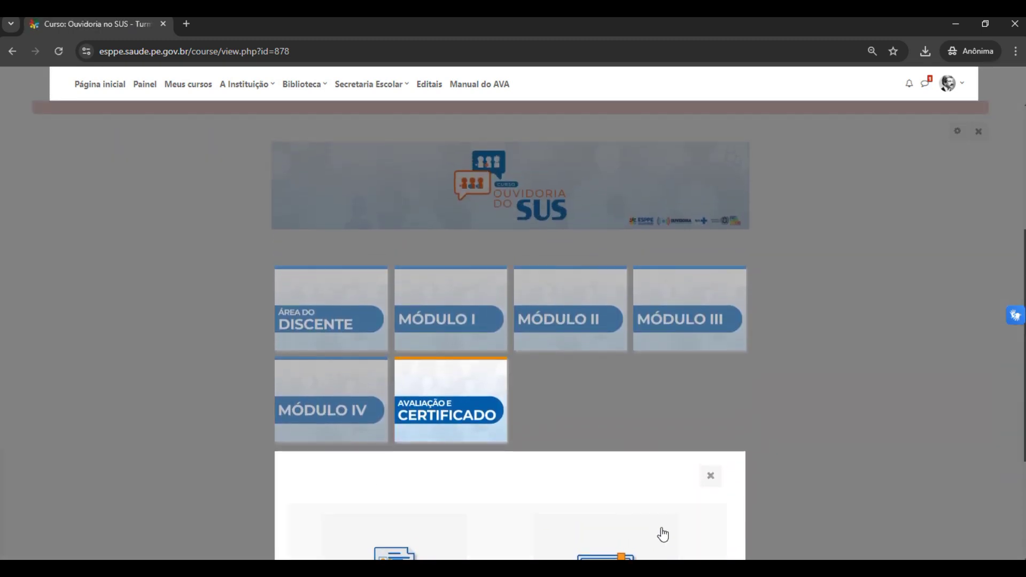
{"action": "left_click", "coordinate": [559, 508]}
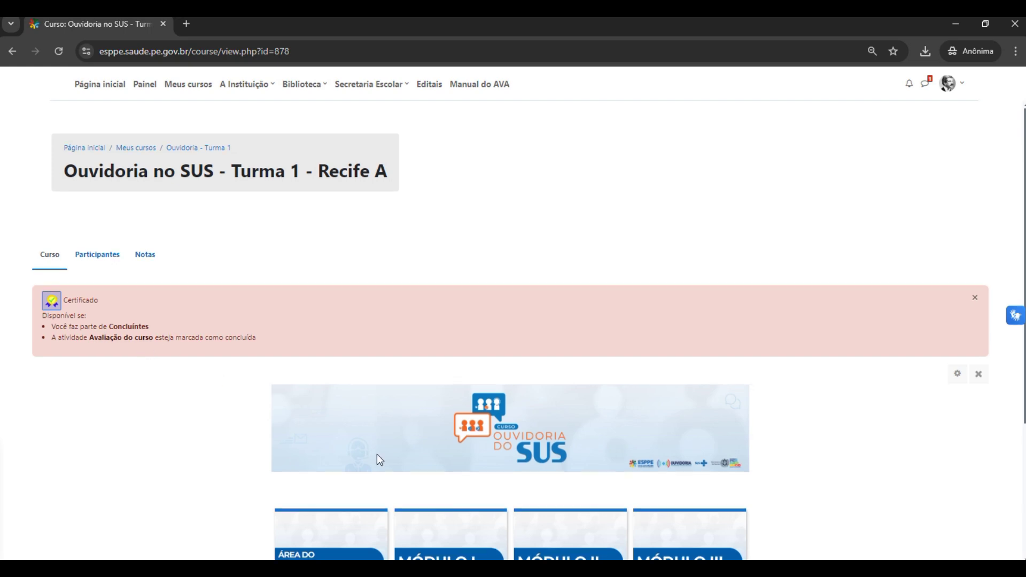
- Review the Avaliação e Certificado options again, check the Módulo IV activities, and return to Avaliação e Certificado
{"action": "scroll", "coordinate": [376, 454], "scroll_direction": "down", "scroll_amount": 3}
{"action": "left_click", "coordinate": [467, 462]}
{"action": "scroll", "coordinate": [470, 509], "scroll_direction": "up", "scroll_amount": 2}
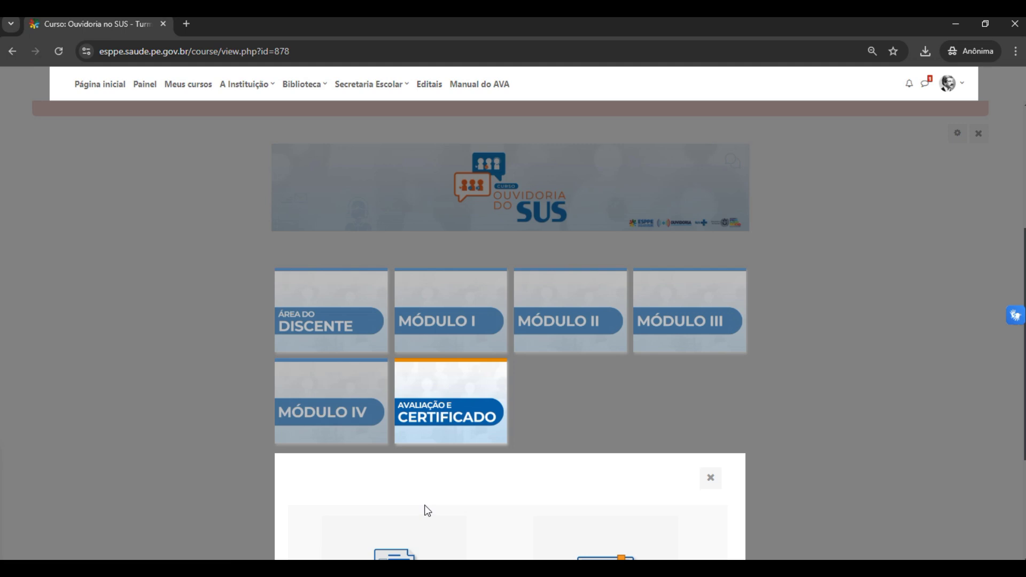
{"action": "scroll", "coordinate": [427, 517], "scroll_direction": "down", "scroll_amount": 1}
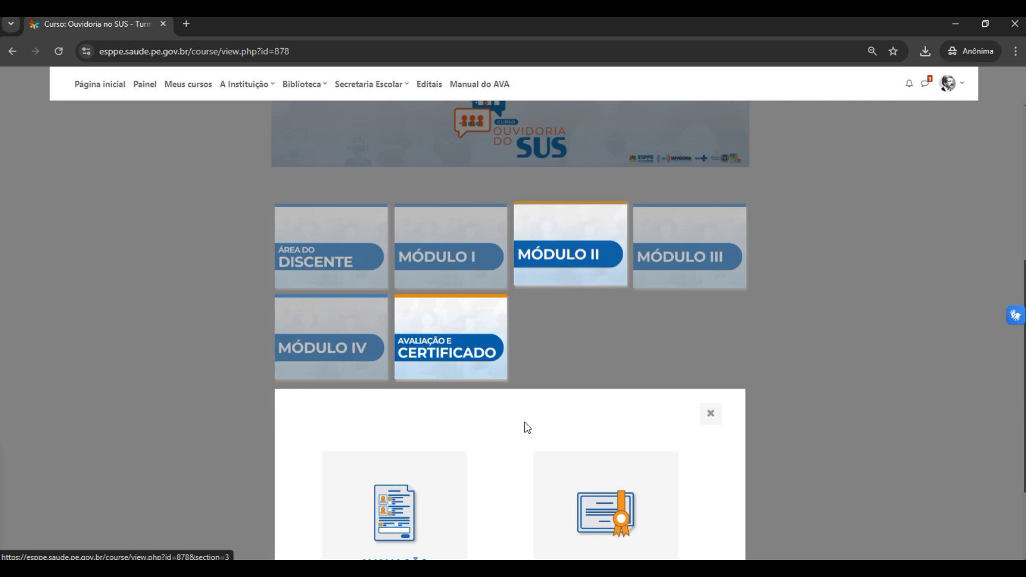
{"action": "left_click", "coordinate": [350, 362]}
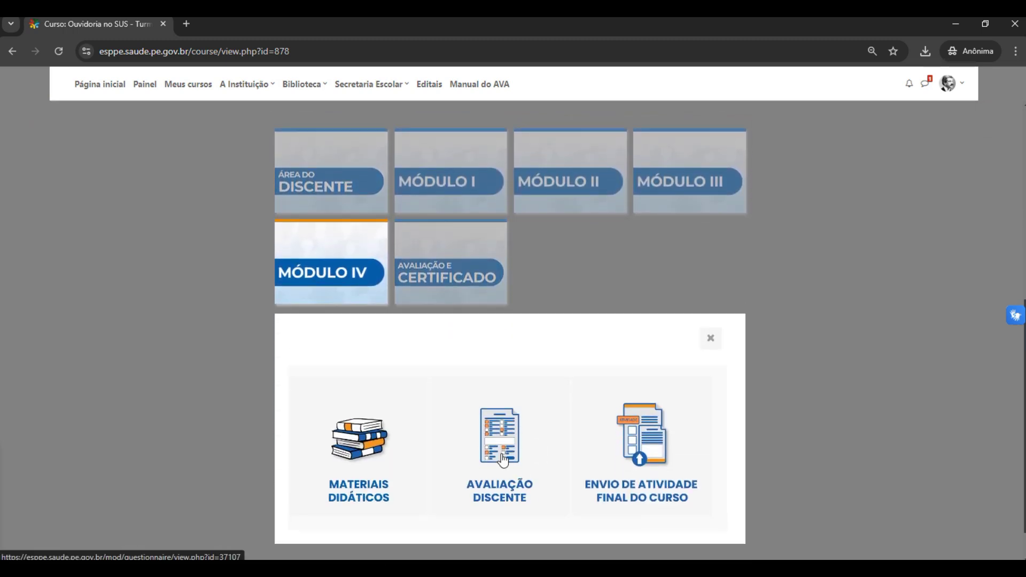
{"action": "left_click", "coordinate": [715, 339]}
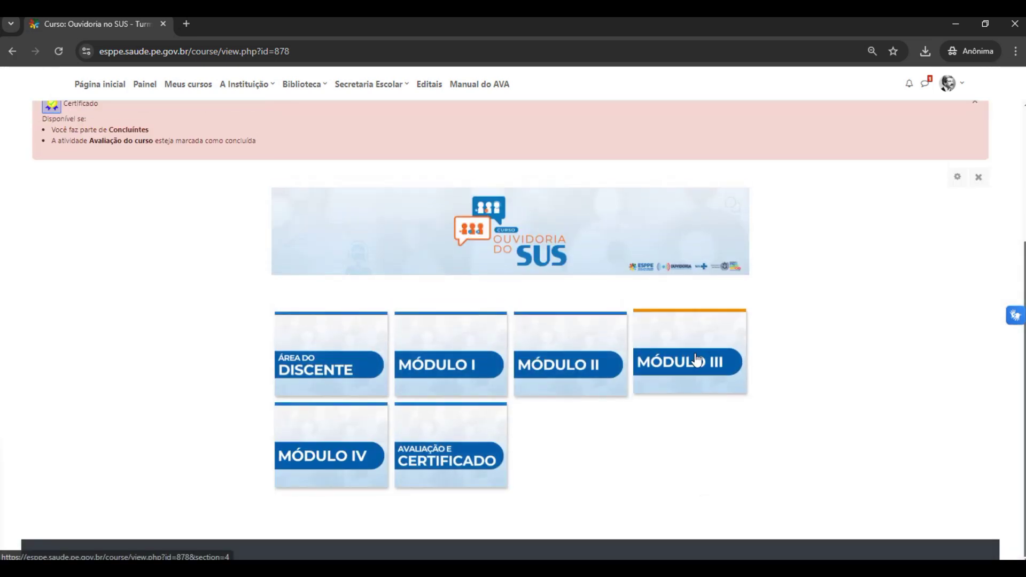
{"action": "left_click", "coordinate": [453, 453]}
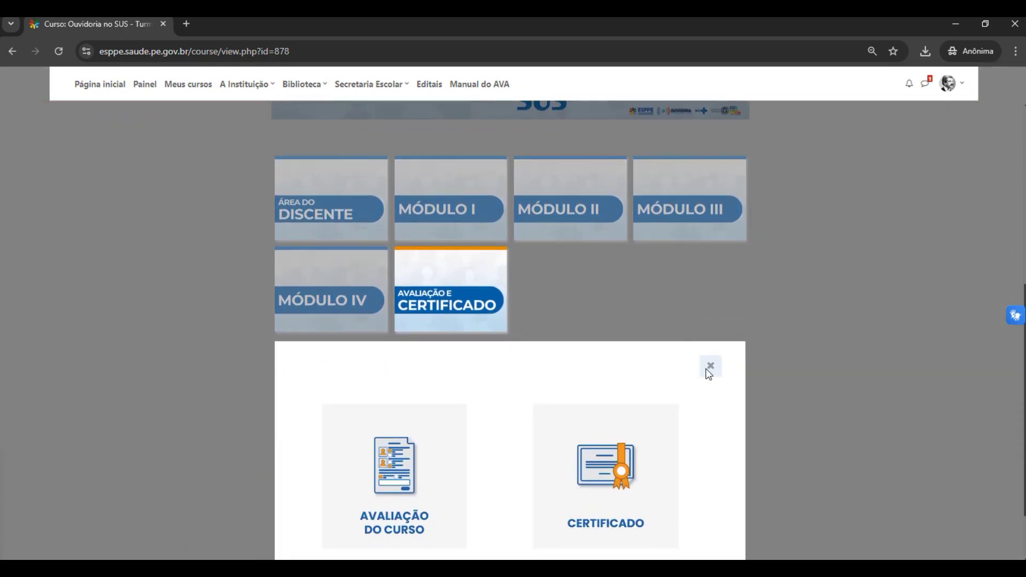
- Close the Avaliação e Certificado section and dismiss the certificate availability notice on the course page
{"action": "left_click", "coordinate": [711, 368]}
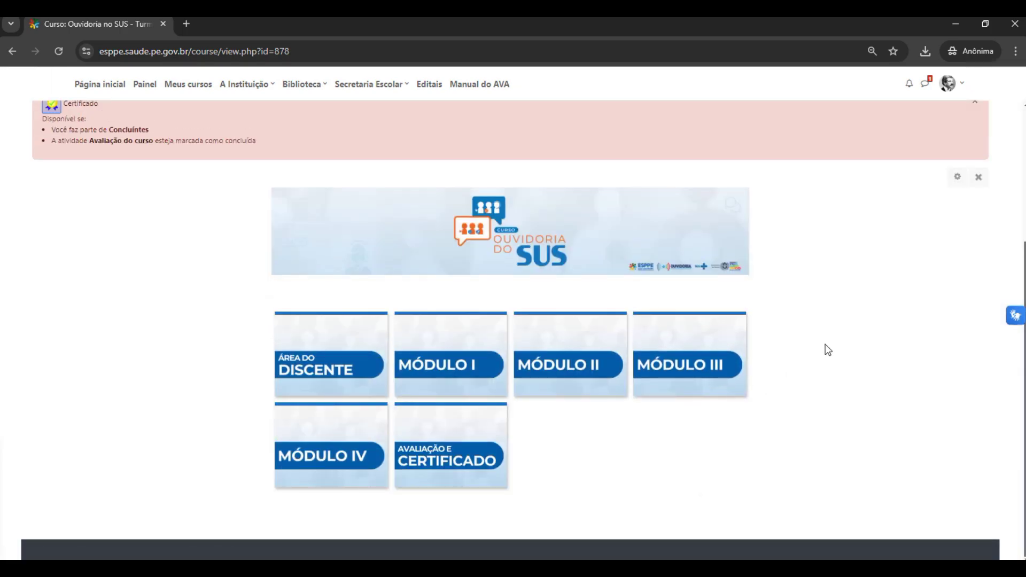
{"action": "scroll", "coordinate": [834, 349], "scroll_direction": "up", "scroll_amount": 4}
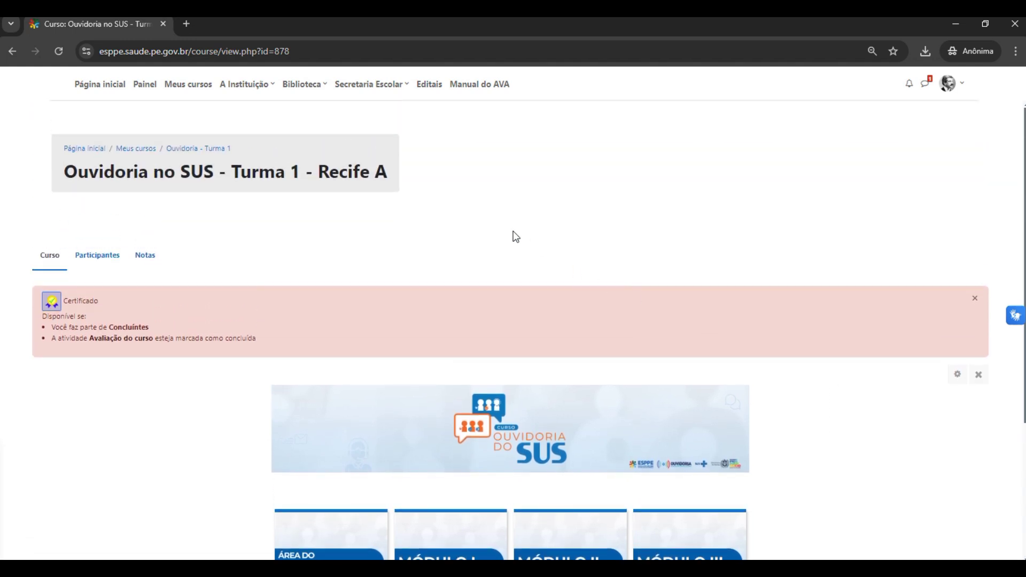
{"action": "left_click", "coordinate": [975, 300]}
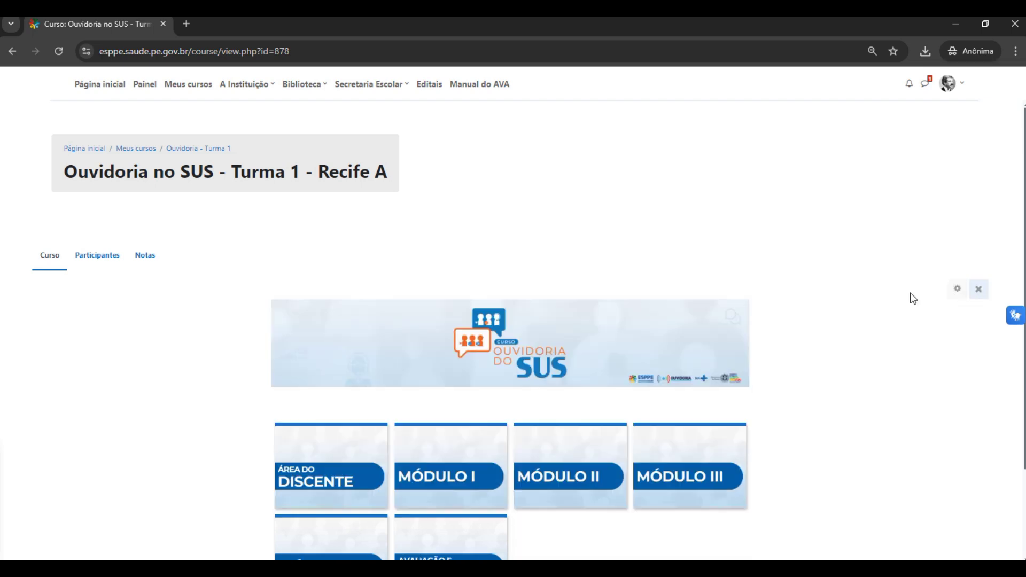